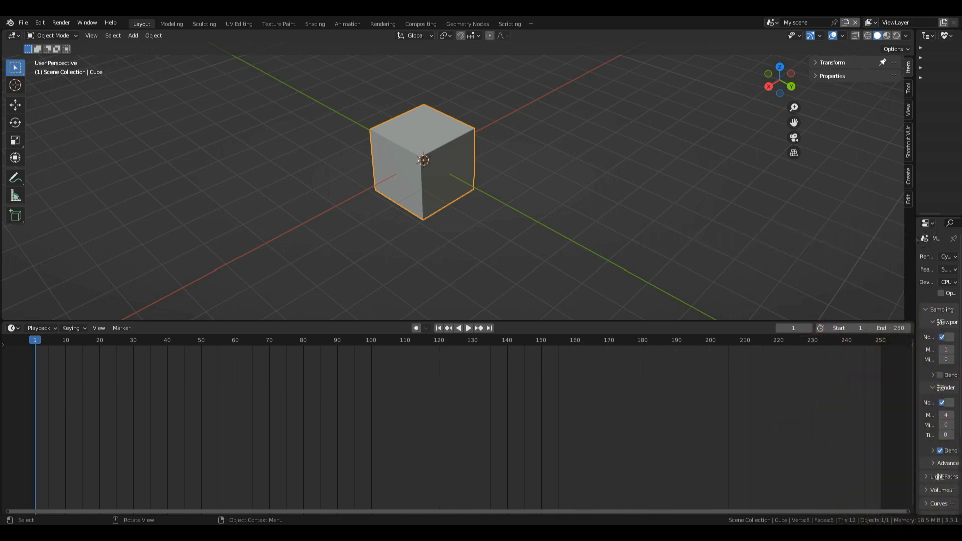
Find the Node Wrangler add-on in the preferences by searching for "node", make sure it is enabled, and save the preferences.
left_click(40, 22)
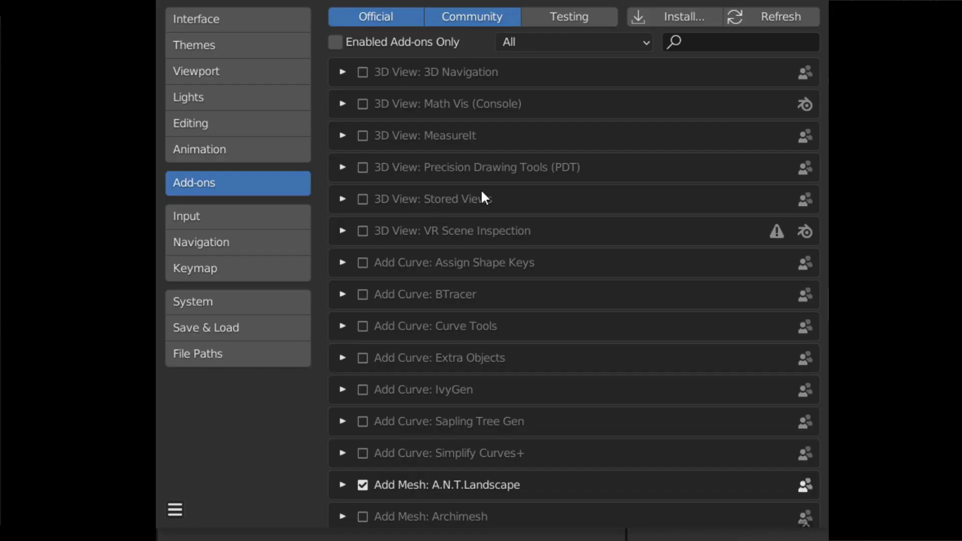
left_click(717, 41)
type("node")
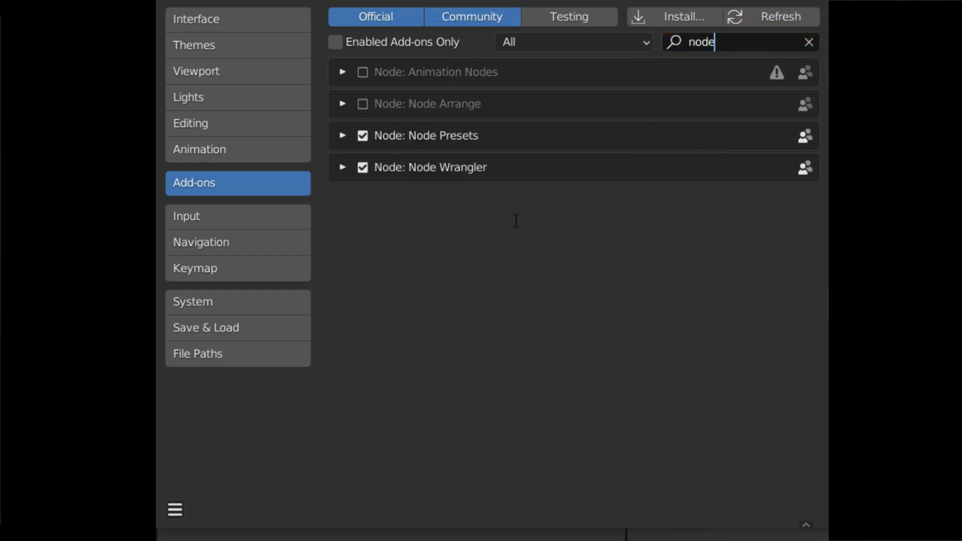
left_click(491, 242)
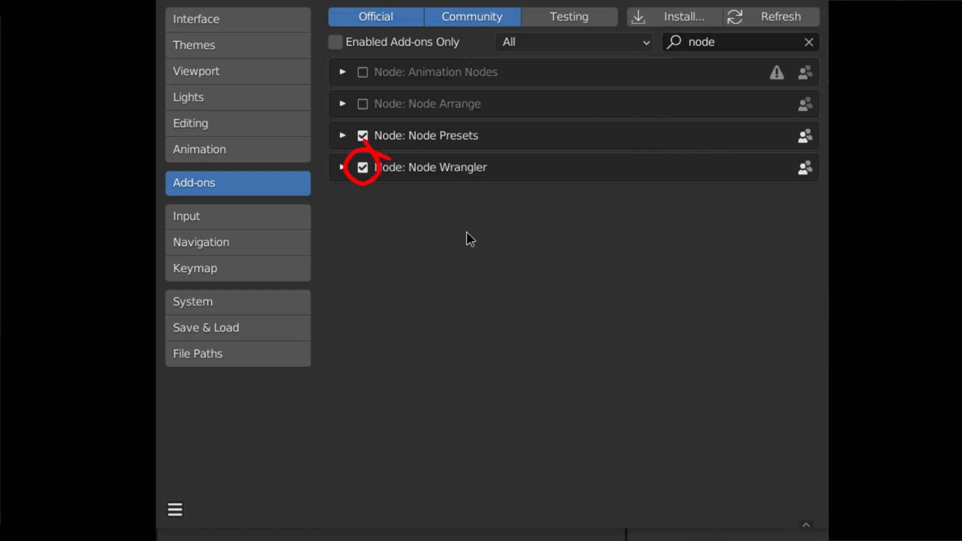
left_click(175, 510)
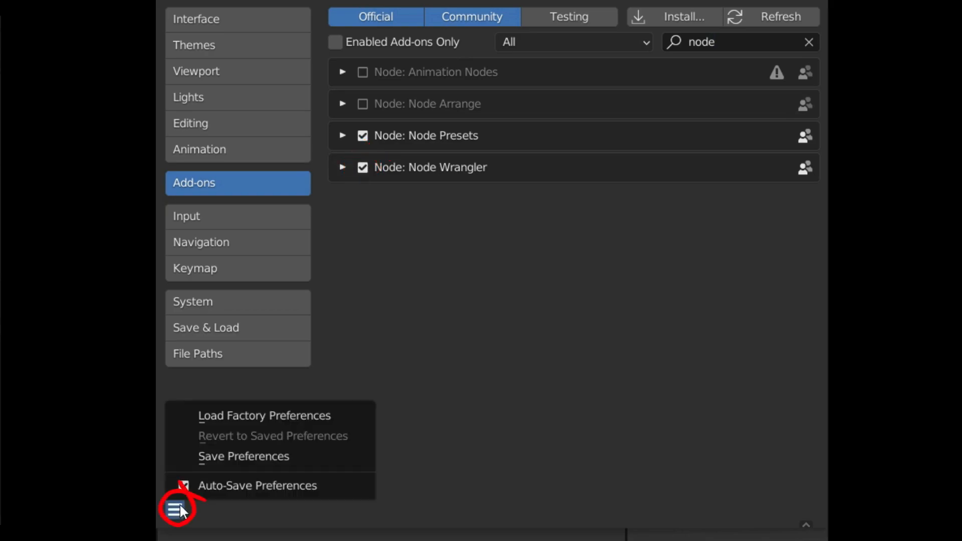
left_click(235, 452)
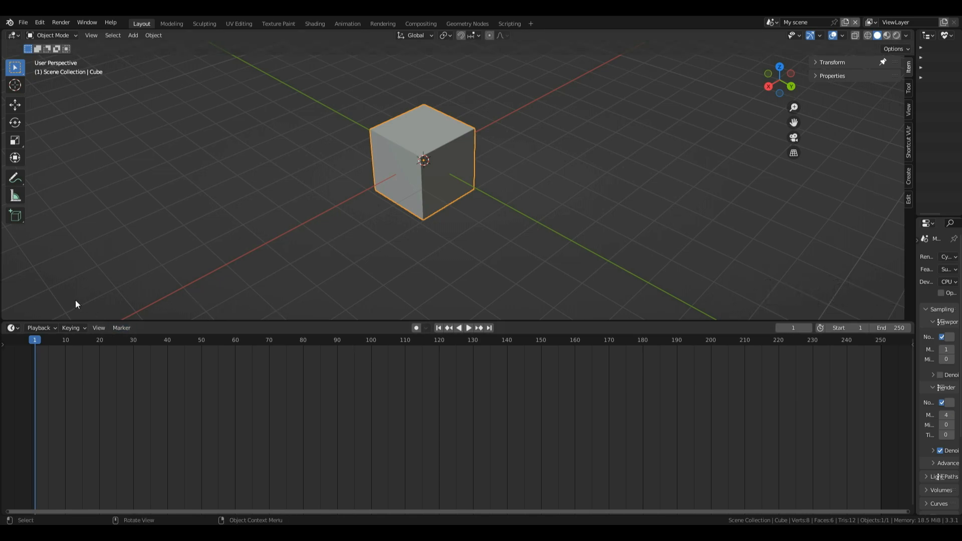
Change the timeline area to the Shader Editor and create a new material for the cube.
left_click(14, 328)
left_click(42, 420)
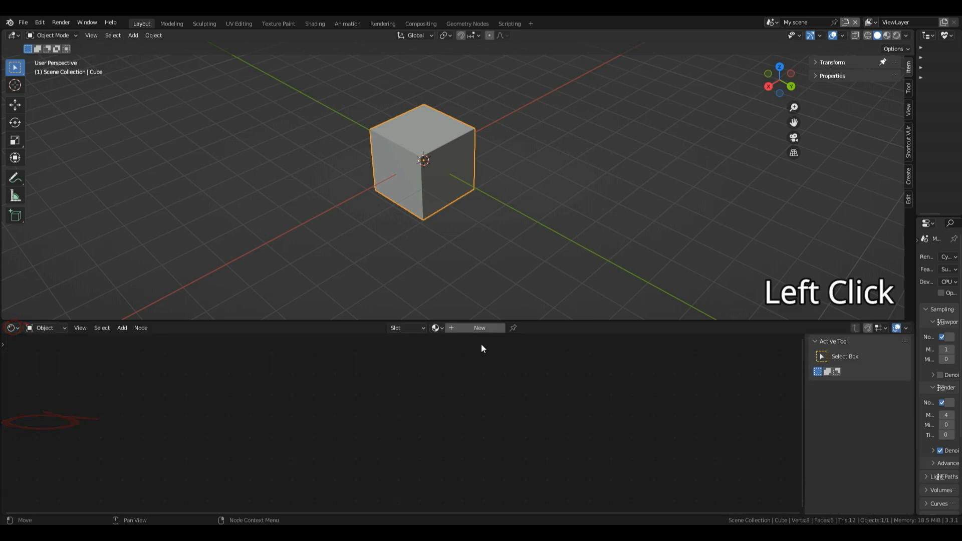
left_click(466, 327)
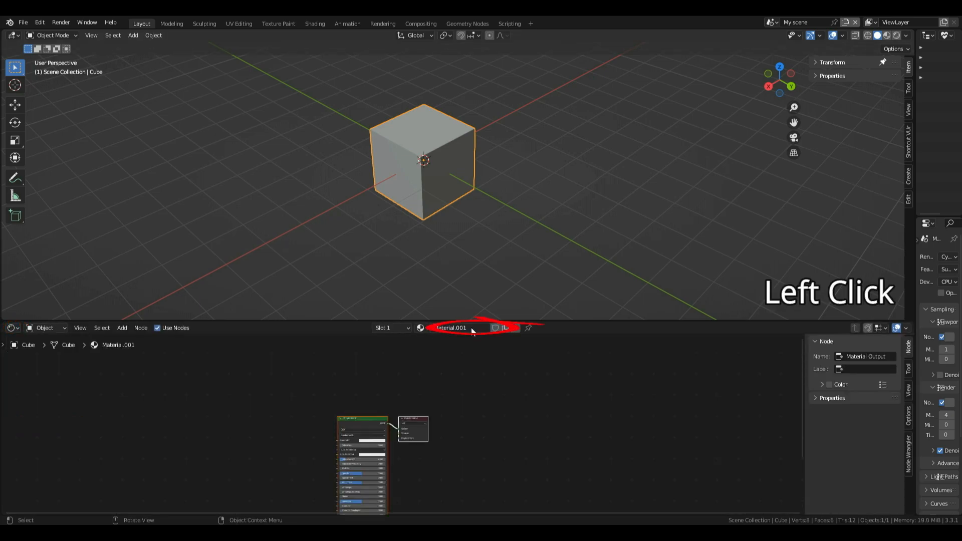
Switch the viewport to Material Preview shading and enlarge the Shader Editor area for the cube's nodes.
left_click(888, 37)
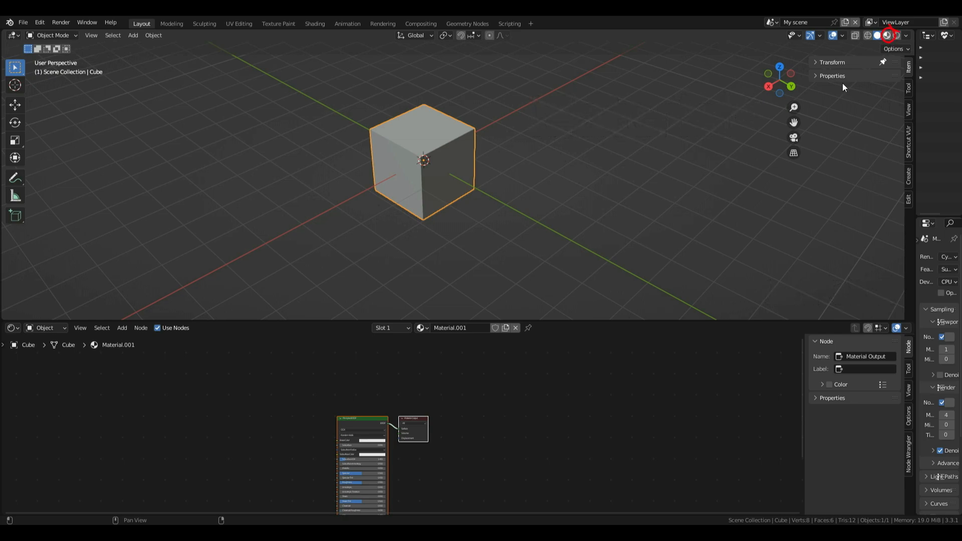
right_click(622, 320)
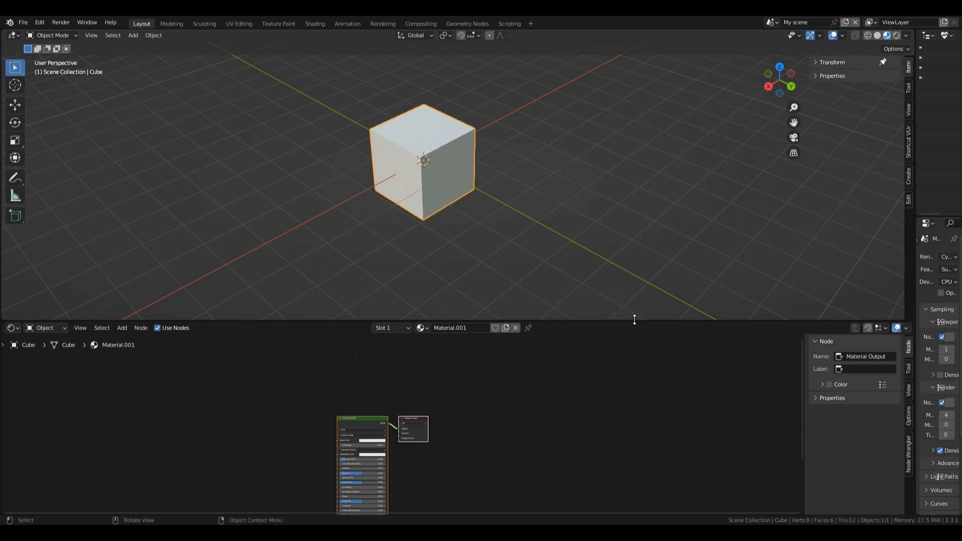
left_click_drag(635, 321, 651, 225)
left_click_drag(359, 371, 444, 328)
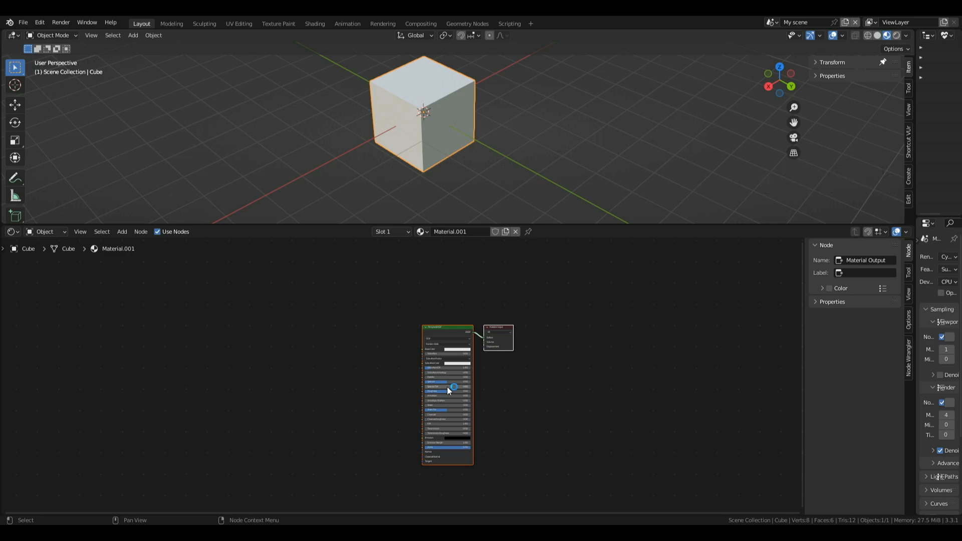
Add a Combine XYZ node beside the Principled BSDF and preview its vector output directly on the cube.
left_click(340, 374)
key("shift+a")
mouse_move(321, 449)
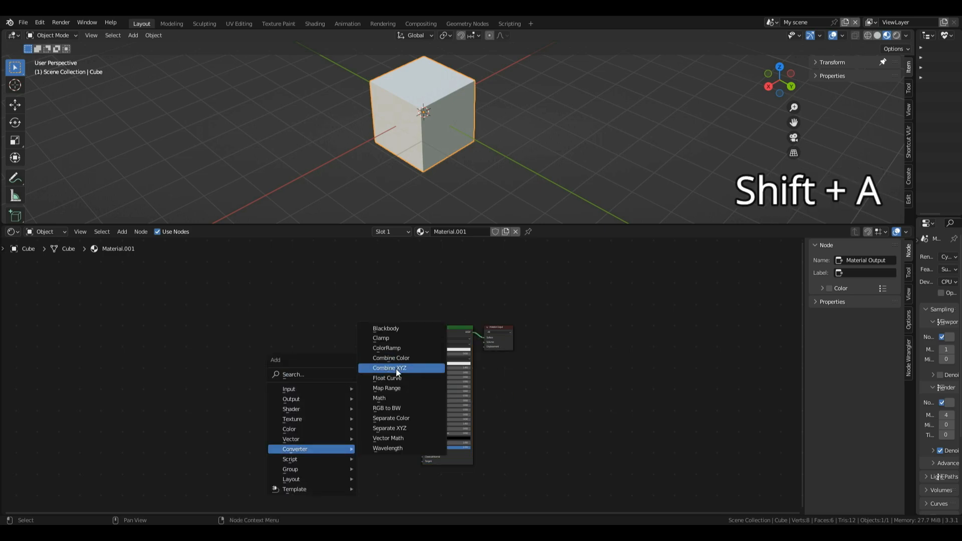
left_click(397, 369)
left_click(364, 337)
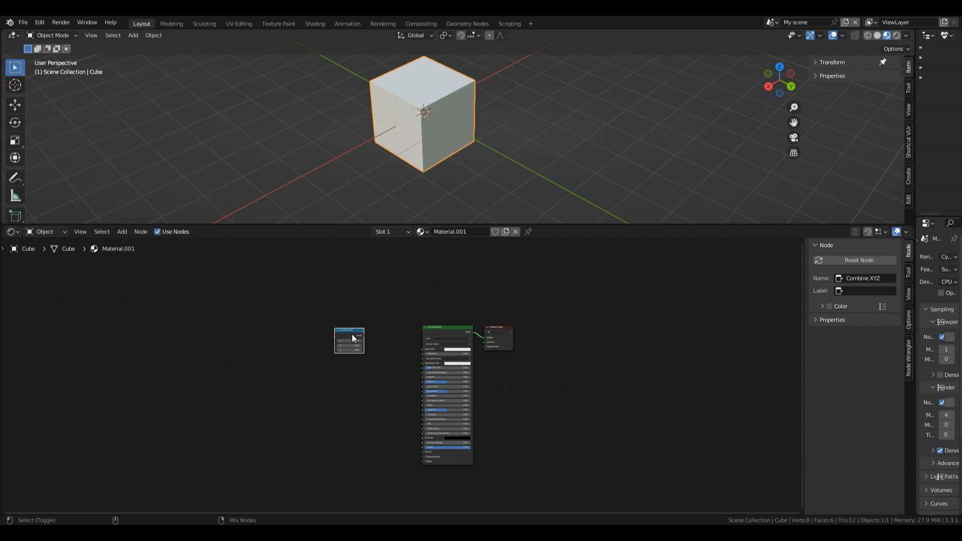
left_click(351, 335, "ctrl+shift")
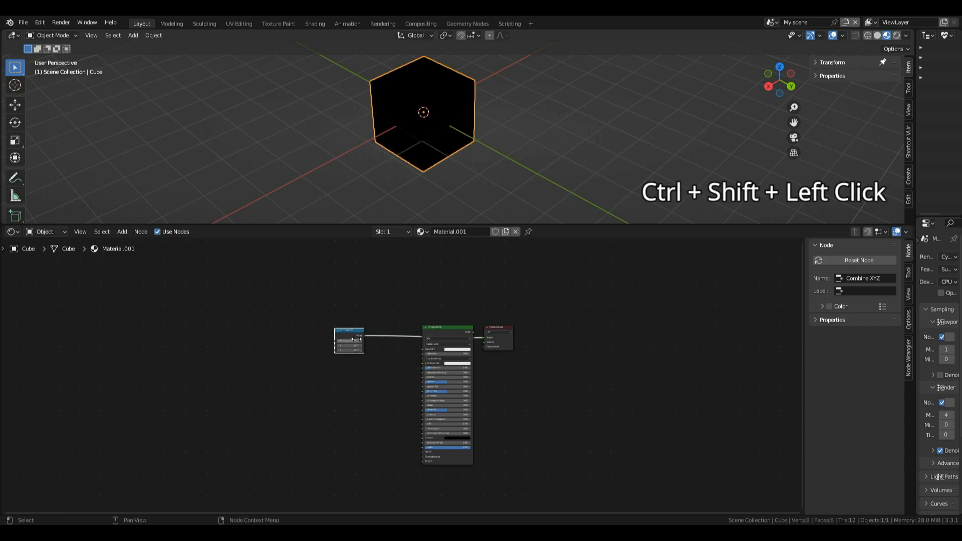
scroll(346, 340, "up", 5)
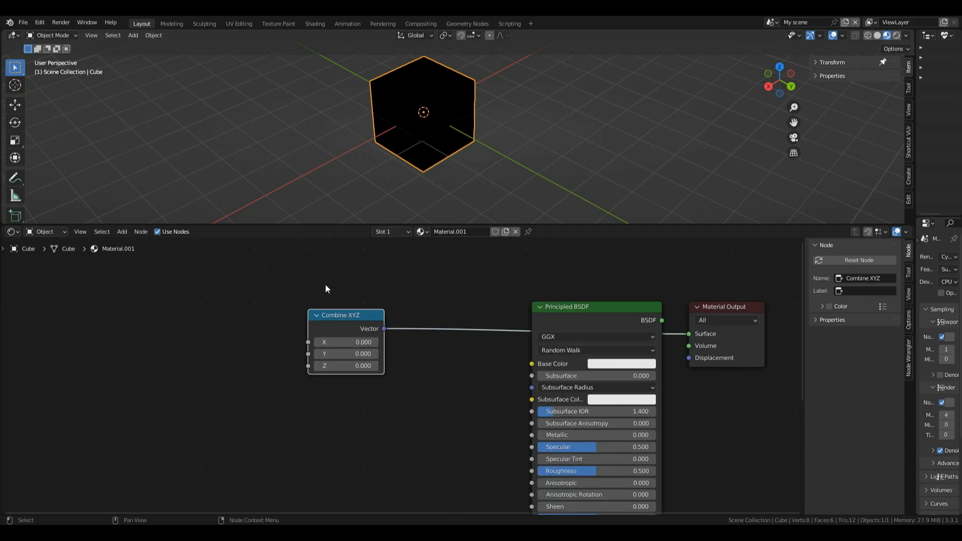
Try an X value of 1 and a higher one on the Combine XYZ node, and reset X to 0.
left_click(354, 342)
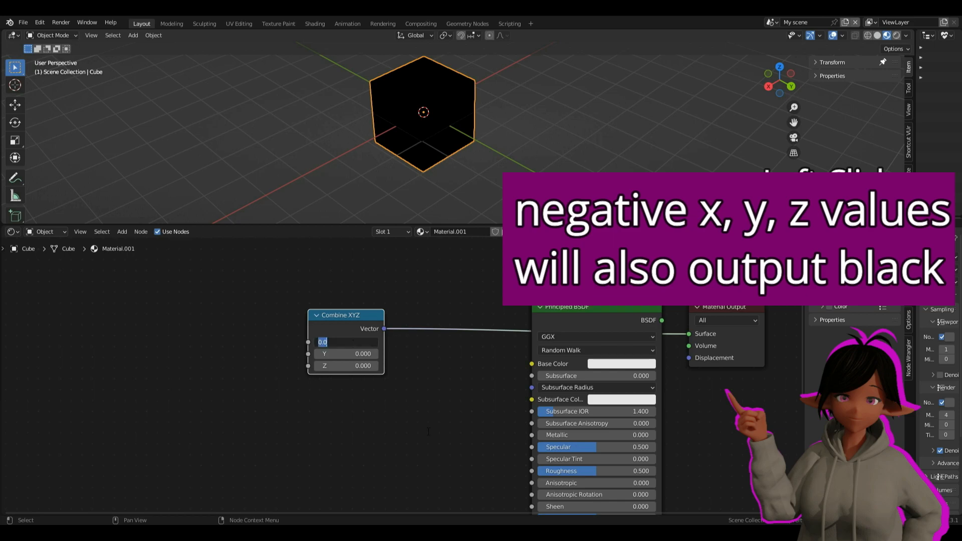
key("Return")
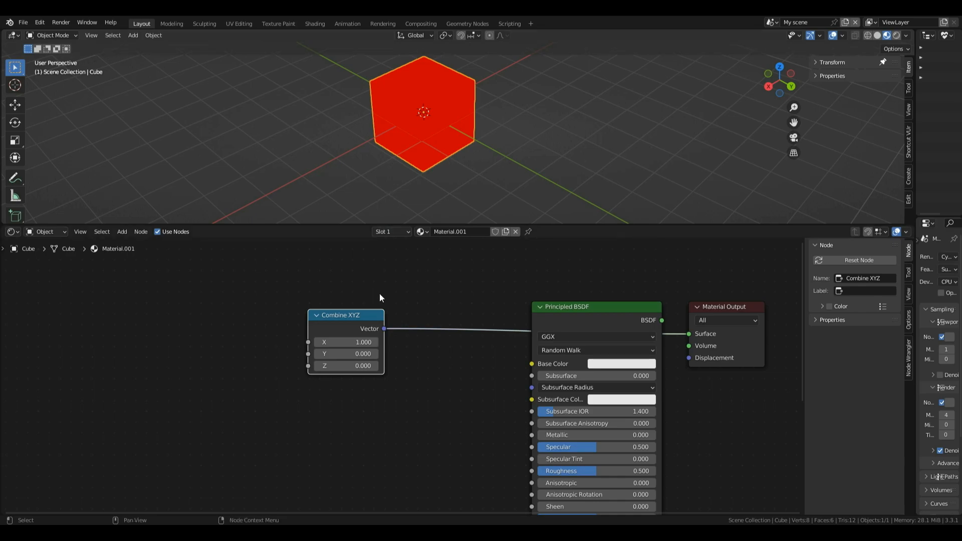
mouse_move(353, 342)
left_mouse_down()
mouse_move(386, 342)
mouse_move(355, 342)
left_mouse_up()
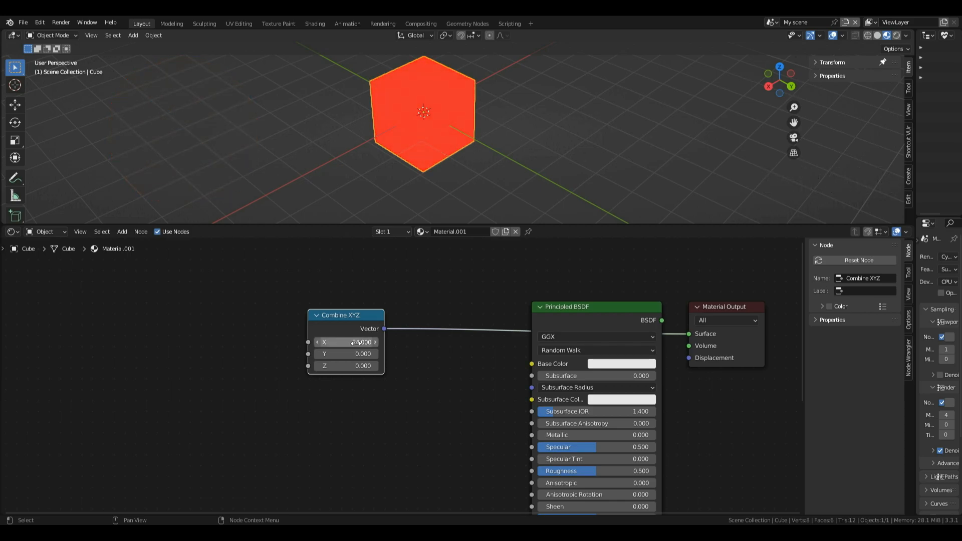
left_click(355, 342)
type("0")
key("Return")
Try a Y value of 1 on the Combine XYZ node and reset Y to 0.
left_click(356, 354)
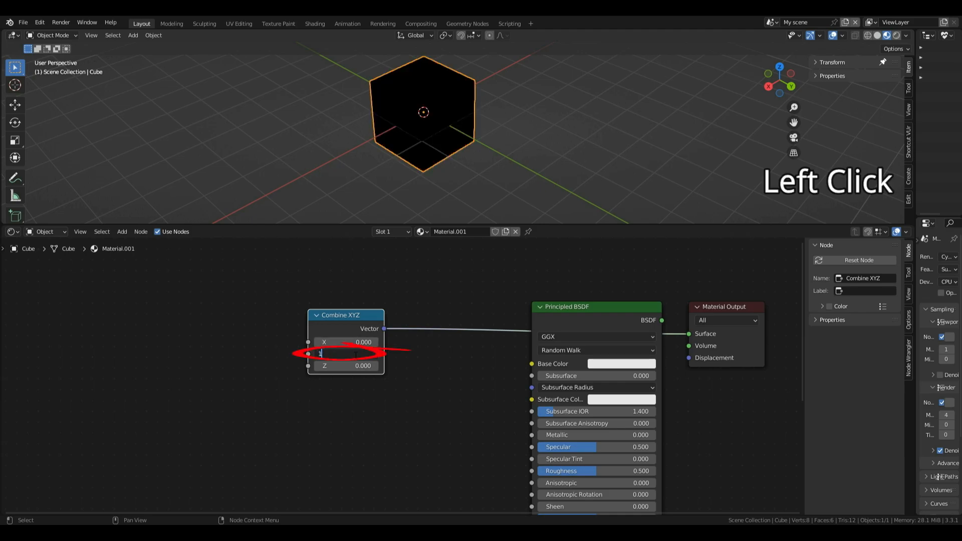
key("Return")
left_click(359, 356)
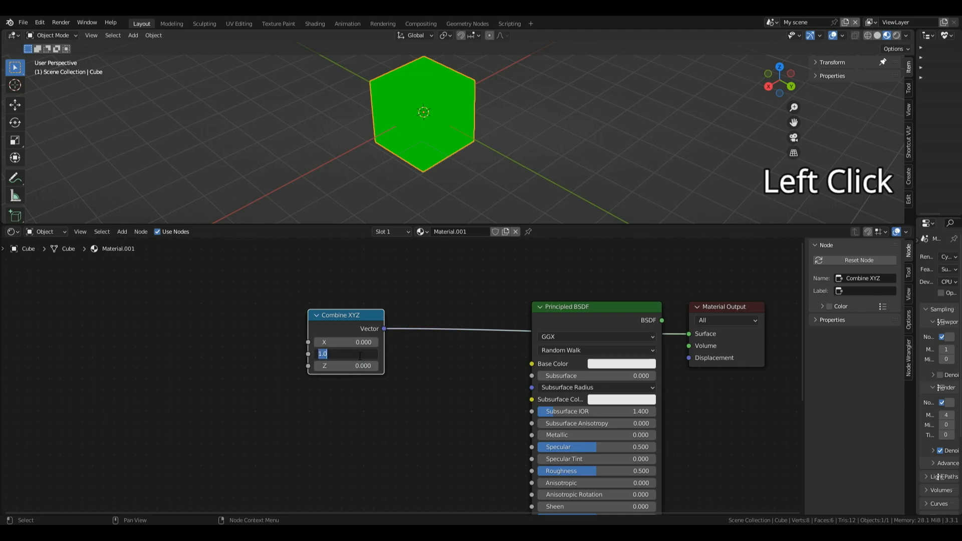
key("Return")
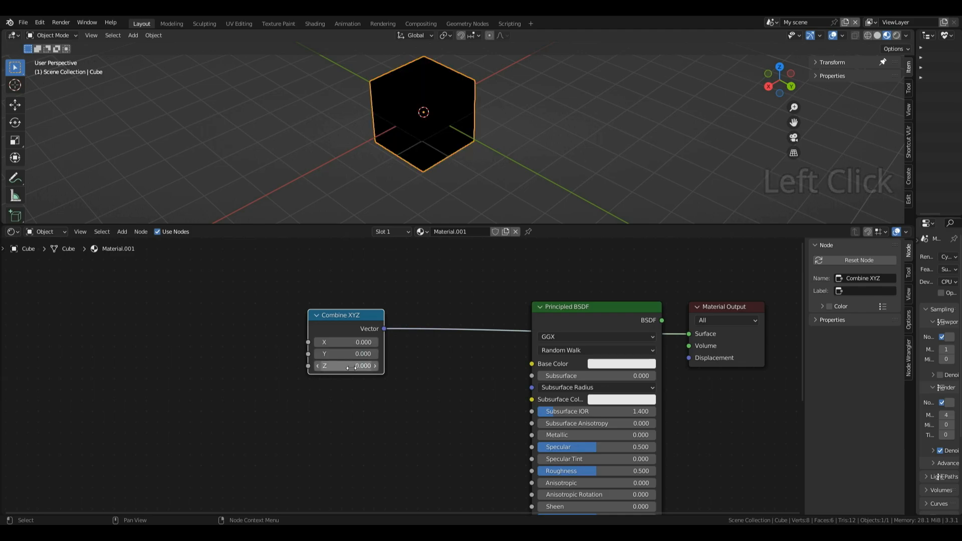
Set the Combine XYZ node's Z value to 1 and its X value to 0.6.
right_click(351, 367)
left_click(359, 369)
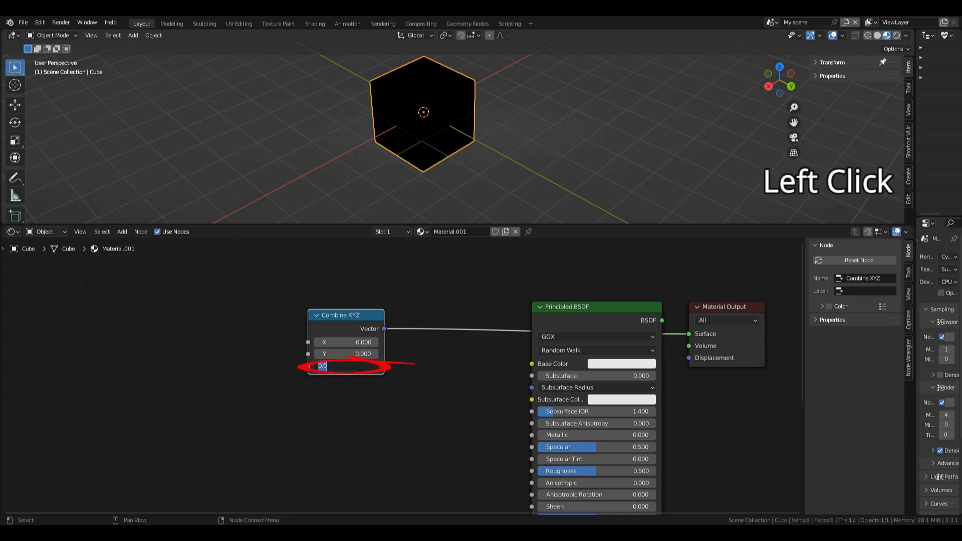
key("Return")
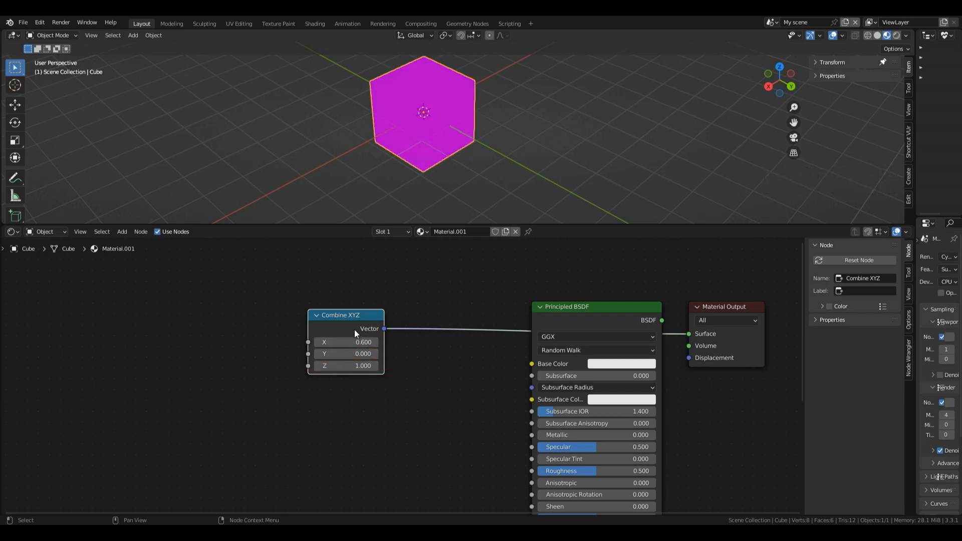
Set both the X and Y values of the Combine XYZ node to 1.
left_click(352, 342)
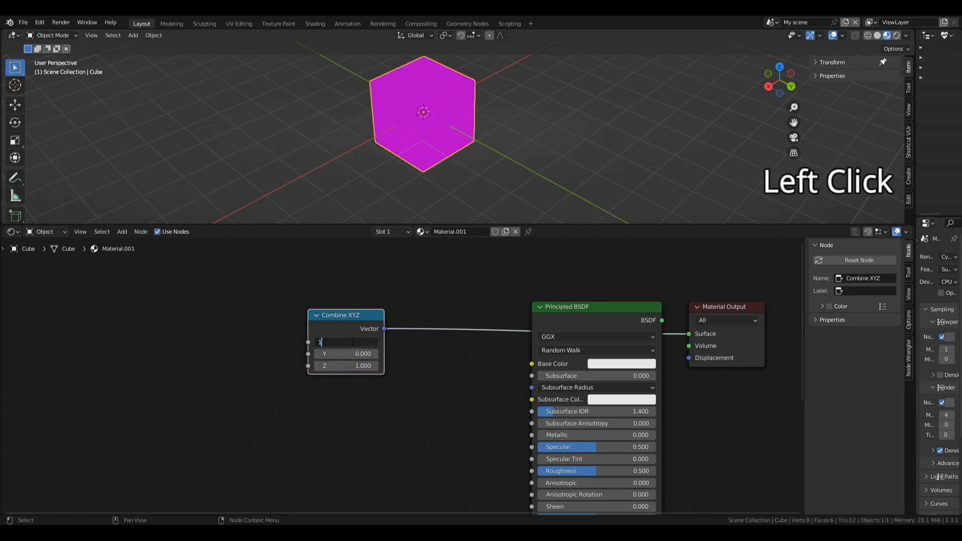
type("1")
key("Return")
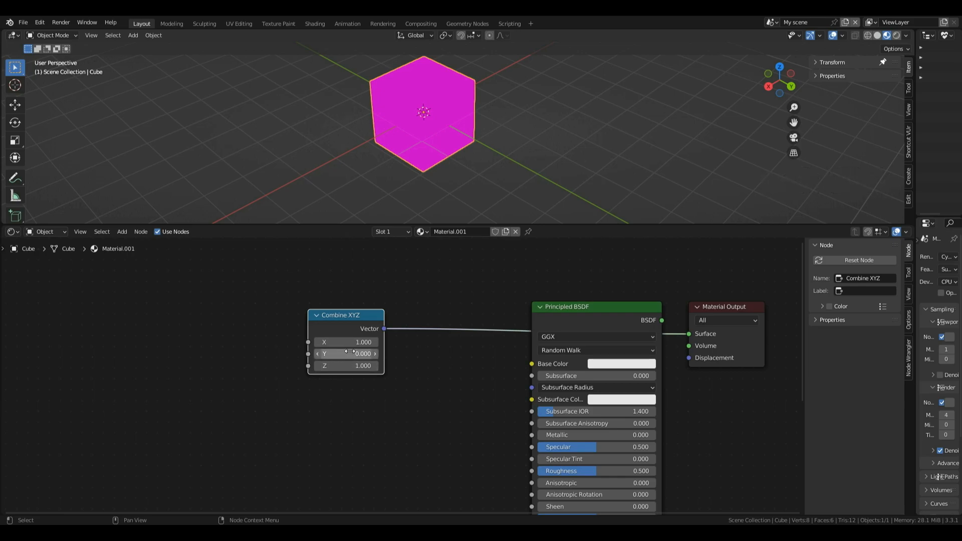
left_click(358, 354)
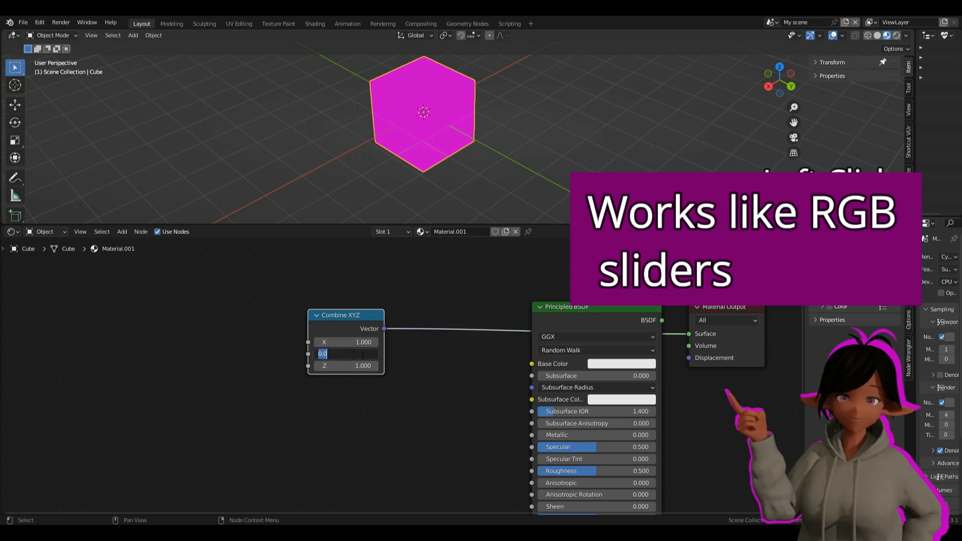
type("1")
key("Return")
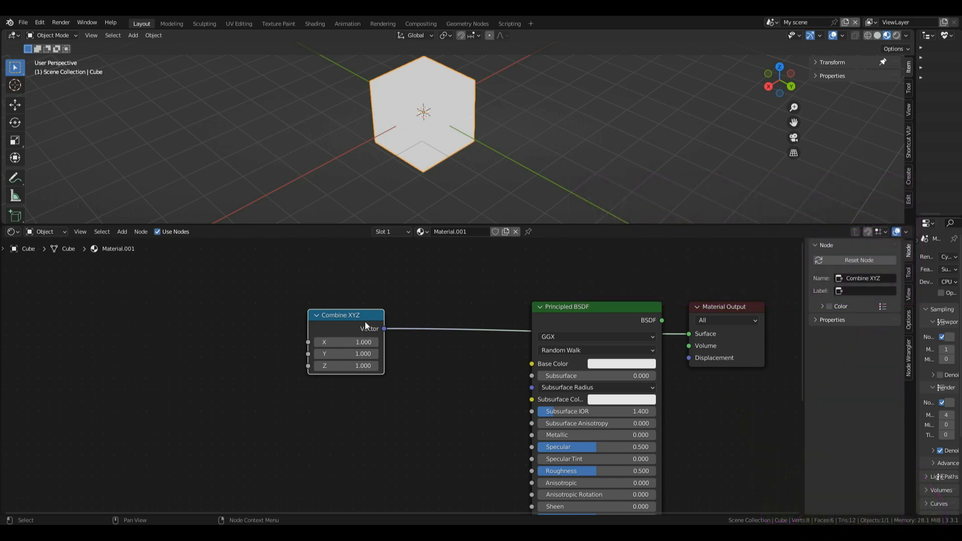
Replace the Combine XYZ node with a Noise Texture, its Color feeding Base Color, and link the Principled BSDF to the Material Output's Surface.
key("x")
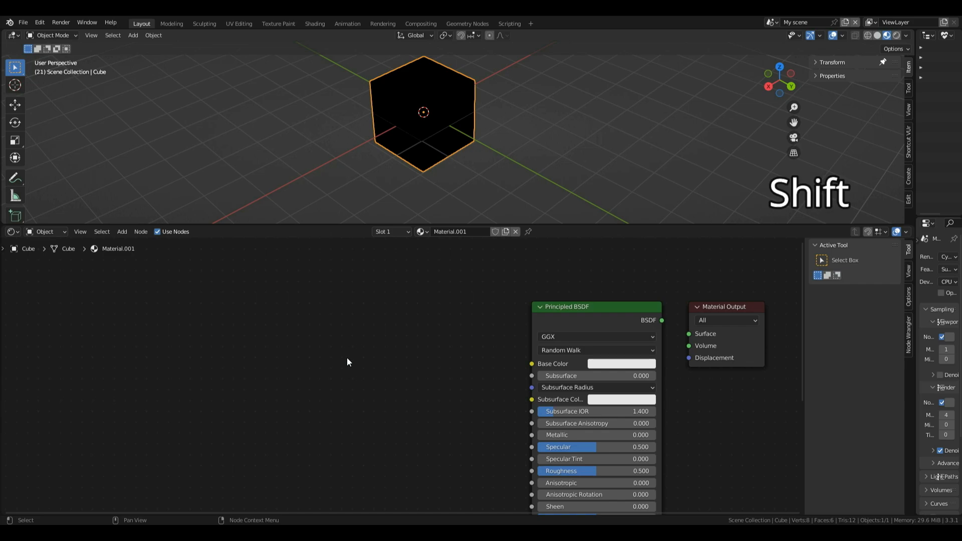
key("shift+a")
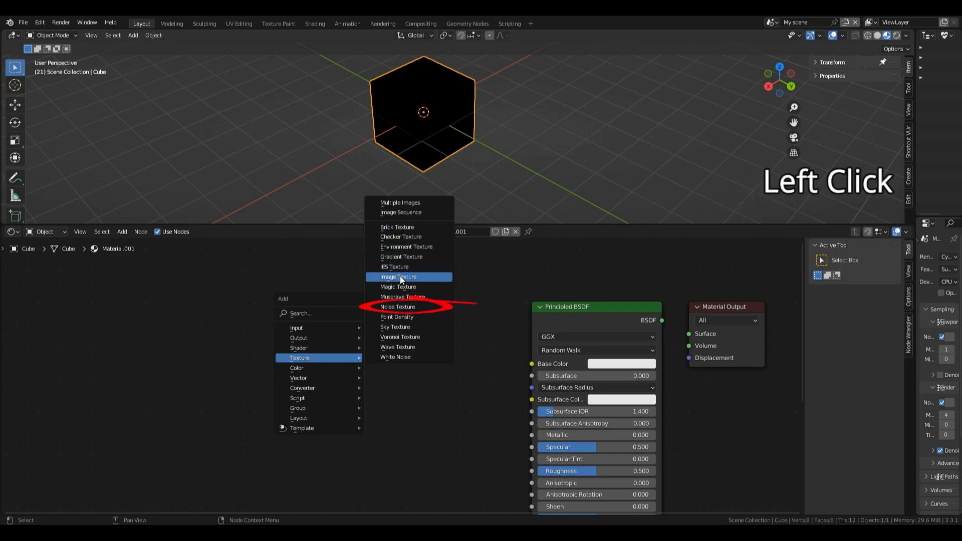
left_click(398, 307)
left_click_drag(464, 369, 531, 364)
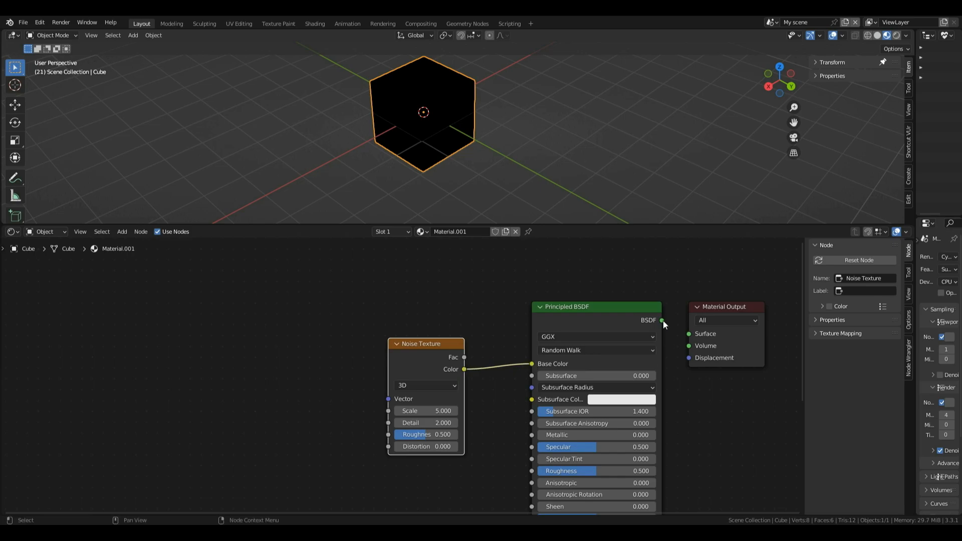
left_click_drag(662, 322, 689, 334)
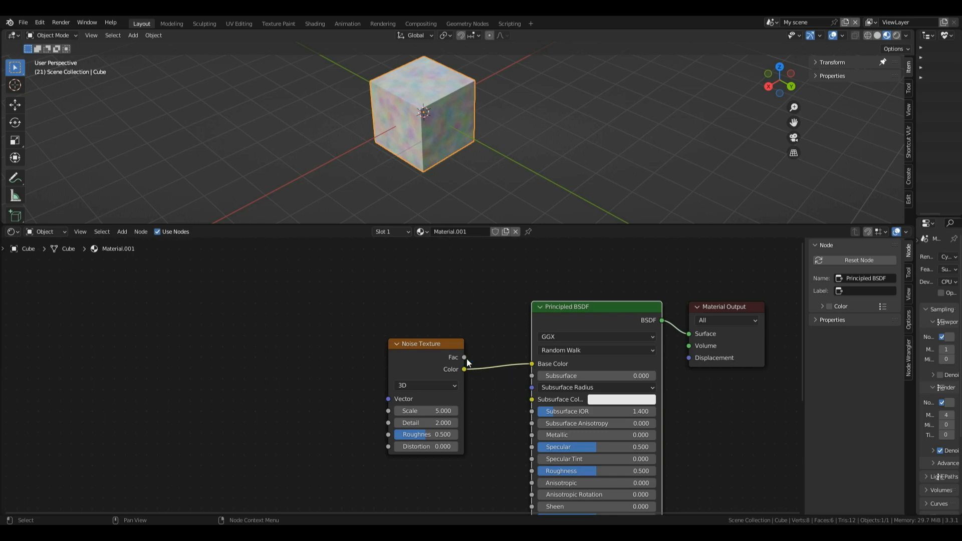
Try the Noise Texture's Fac output as the input for the Principled BSDF's Base Color.
left_click_drag(465, 359, 532, 364)
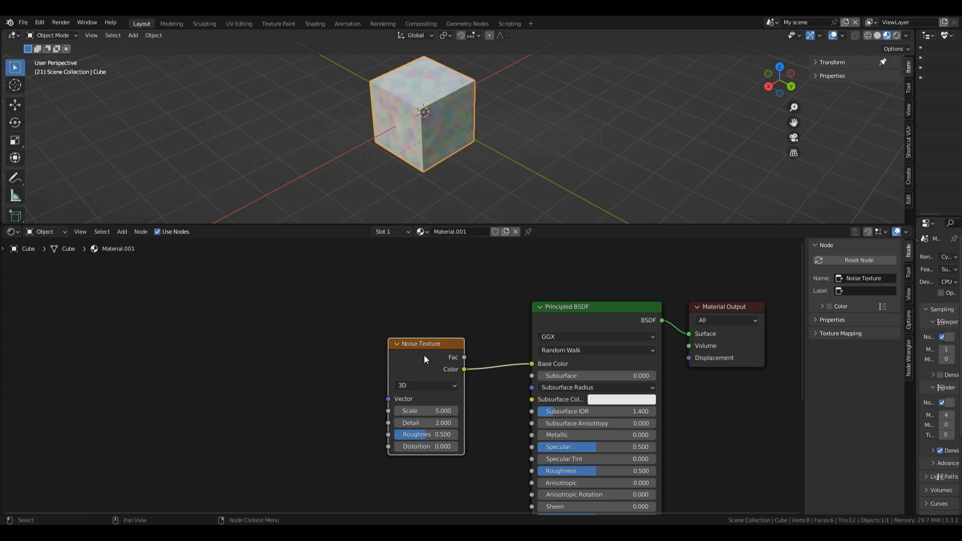
Add linked Texture Coordinate and Mapping nodes to the Noise Texture with Node Wrangler, and arrange them in front of it with space between.
left_click(442, 344)
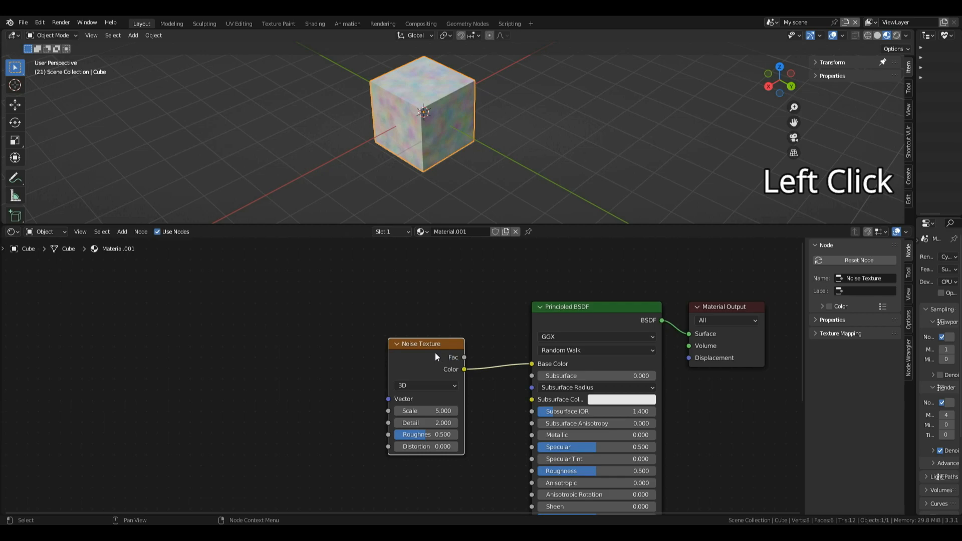
key("ctrl+t")
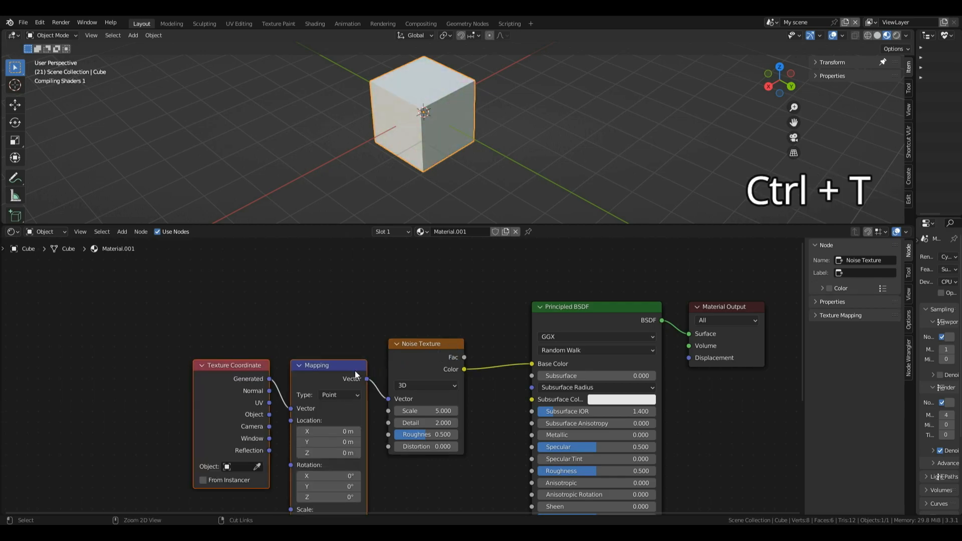
left_click_drag(328, 374, 324, 305)
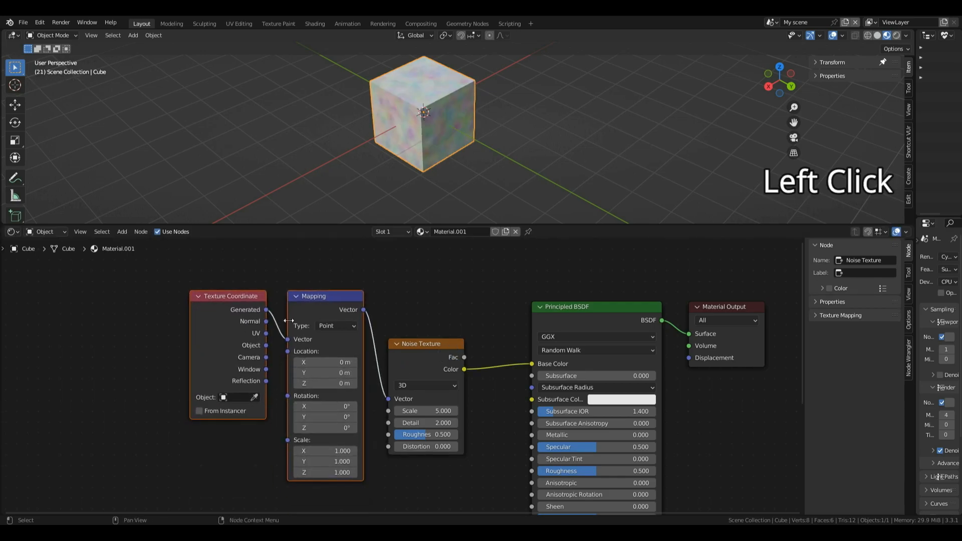
left_click_drag(244, 298, 227, 305)
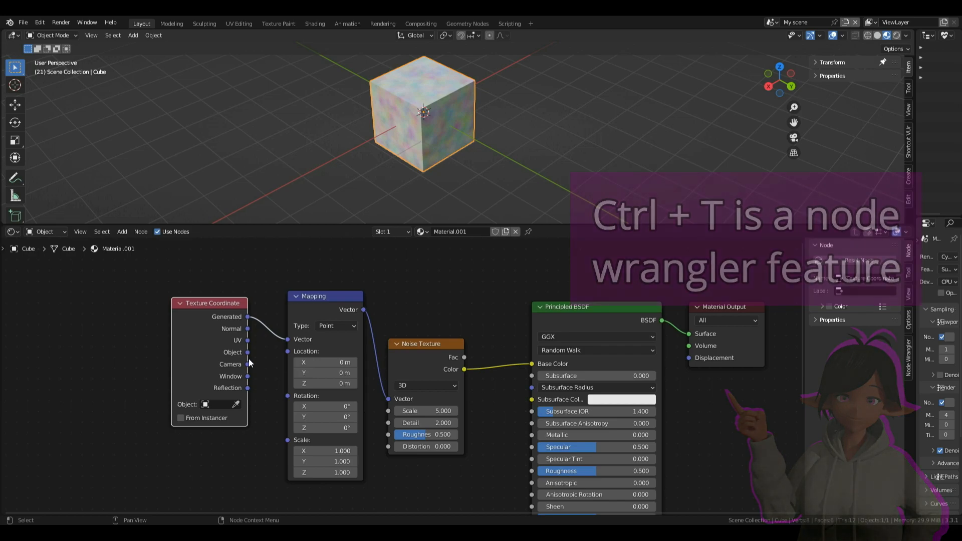
Disconnect Generated from the Mapping node and feed its Vector input from the Texture Coordinate's UV output.
left_click_drag(296, 337, 270, 350)
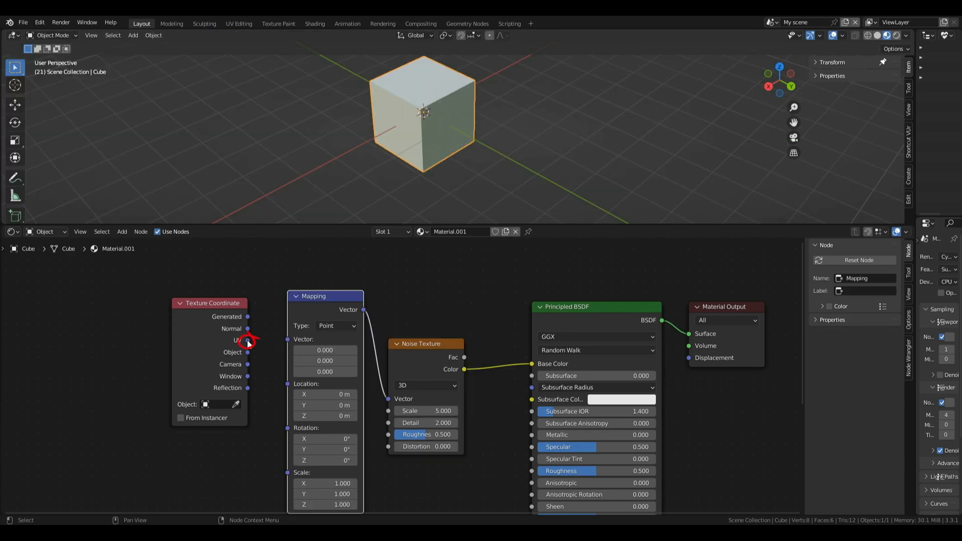
left_click_drag(248, 342, 288, 339)
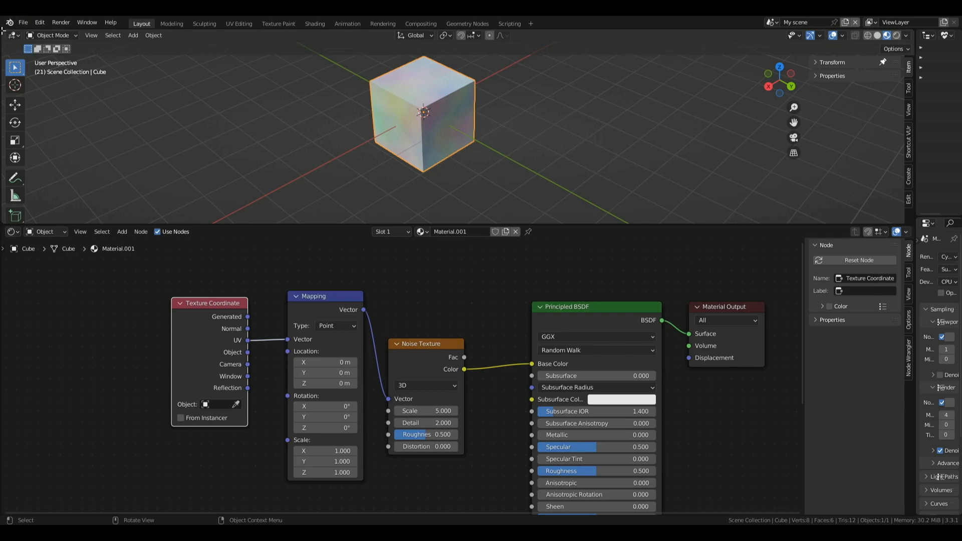
Split a second area off the 3D viewport and turn it into a UV Editor.
left_click_drag(3, 30, 254, 70)
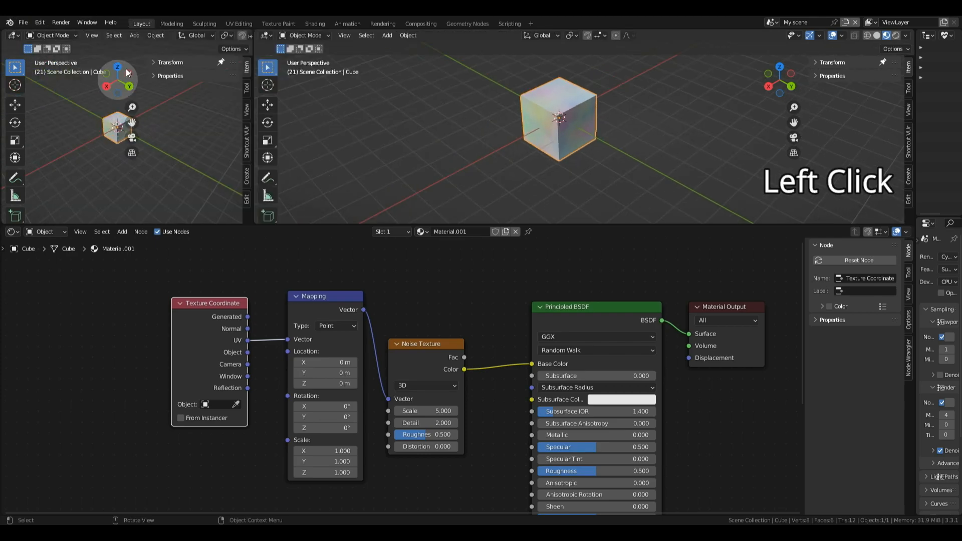
left_click(12, 35)
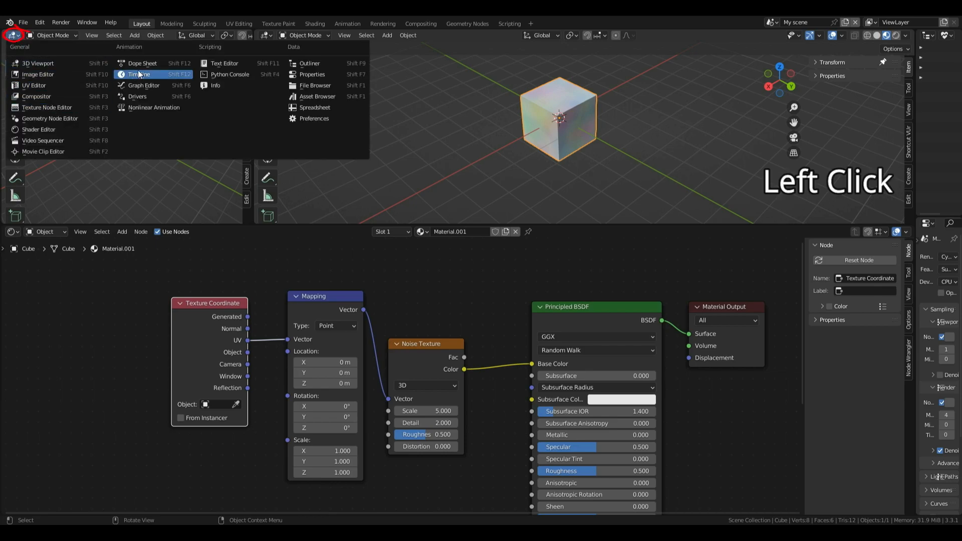
left_click(33, 86)
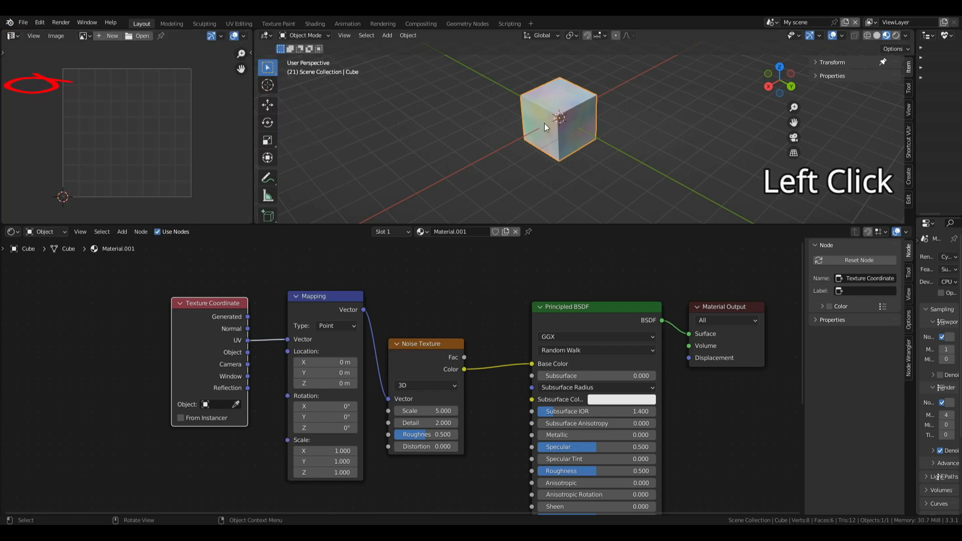
Put the cube in Edit Mode with all its faces selected, and set the UV selection mode to faces.
key("Tab")
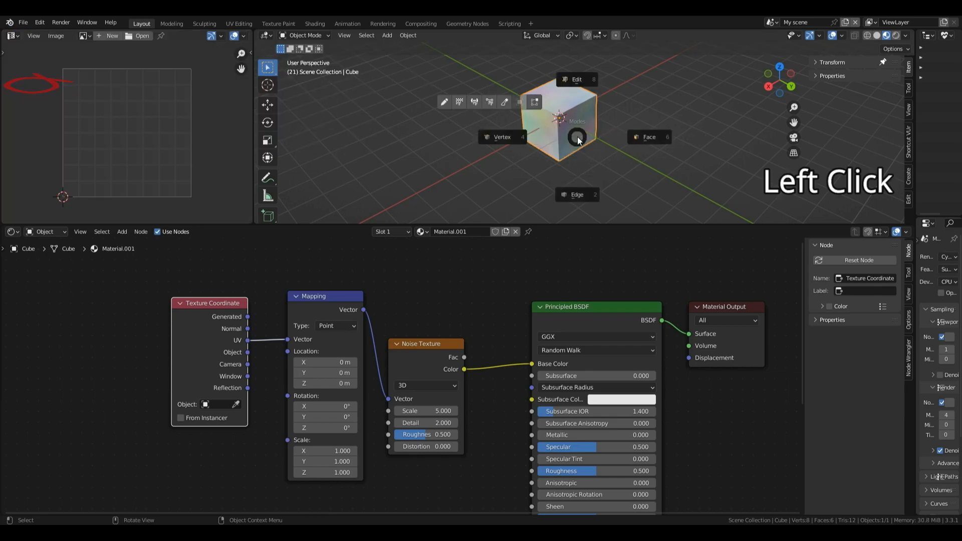
left_click(577, 81)
key("a")
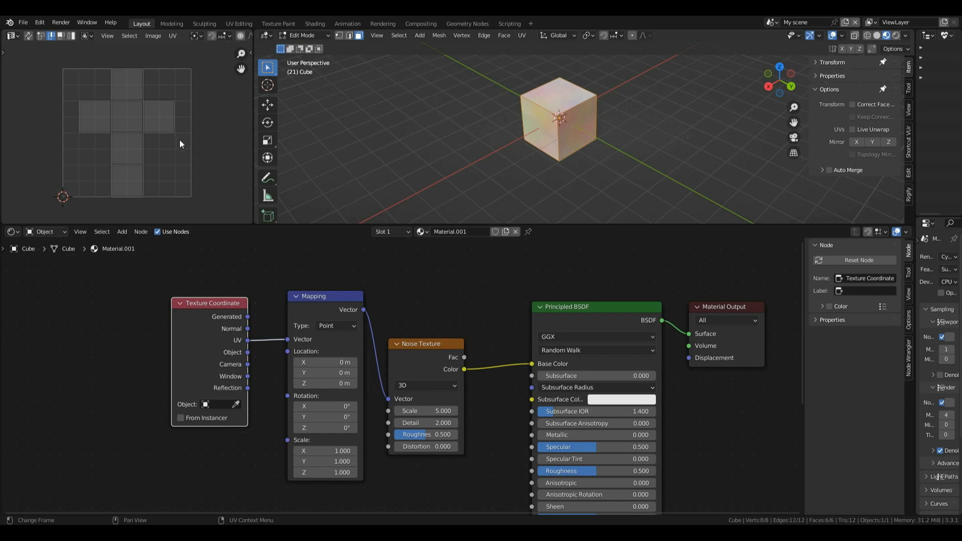
key("3")
key("3")
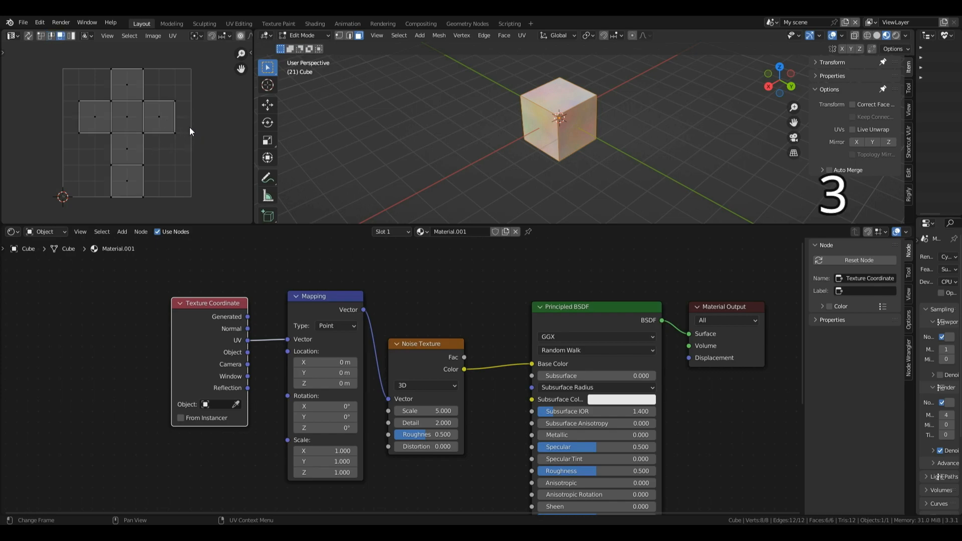
Try moving the rightmost face of the cube's UV layout beyond the UV grid.
left_click(164, 119)
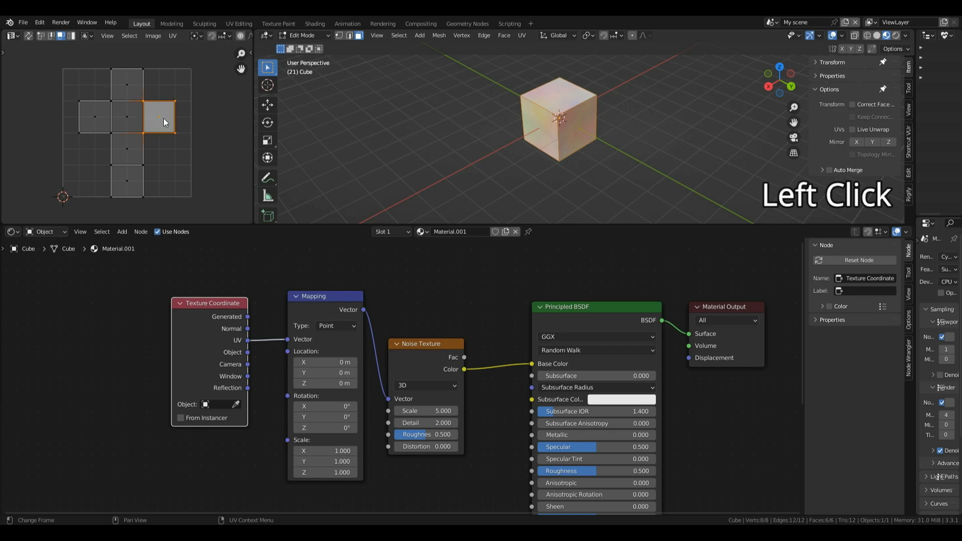
key("g")
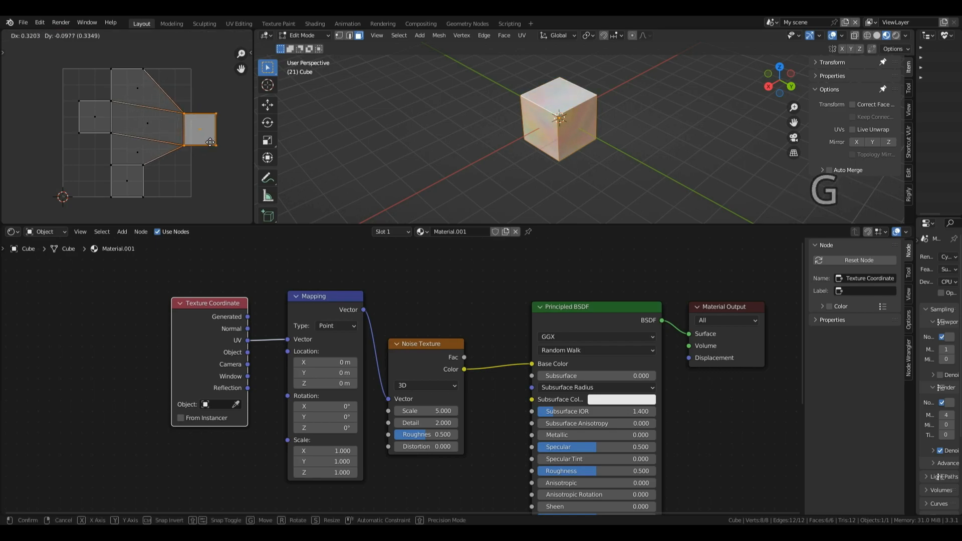
key("Escape")
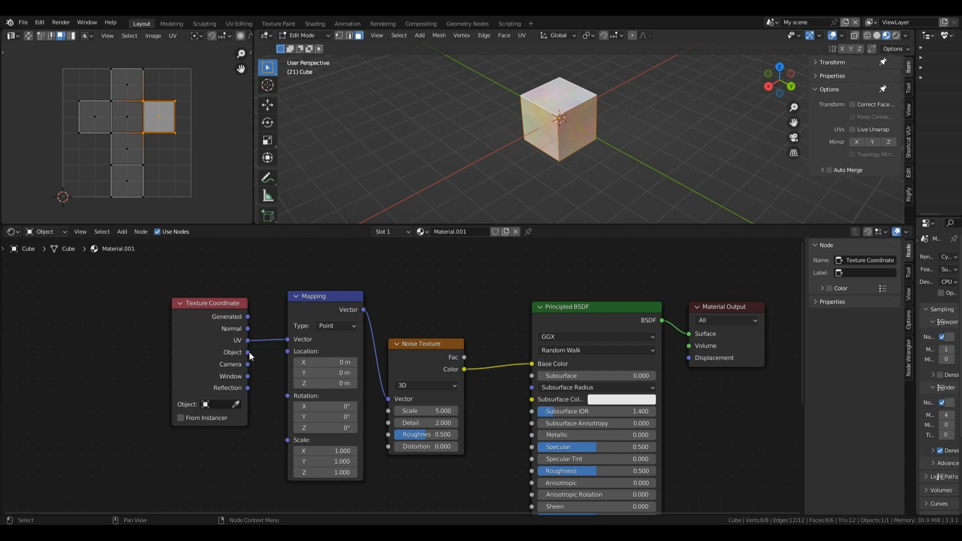
Link the Texture Coordinate's Object output to the Mapping node's Vector input, and return the cube to Object Mode.
left_click_drag(247, 353, 289, 340)
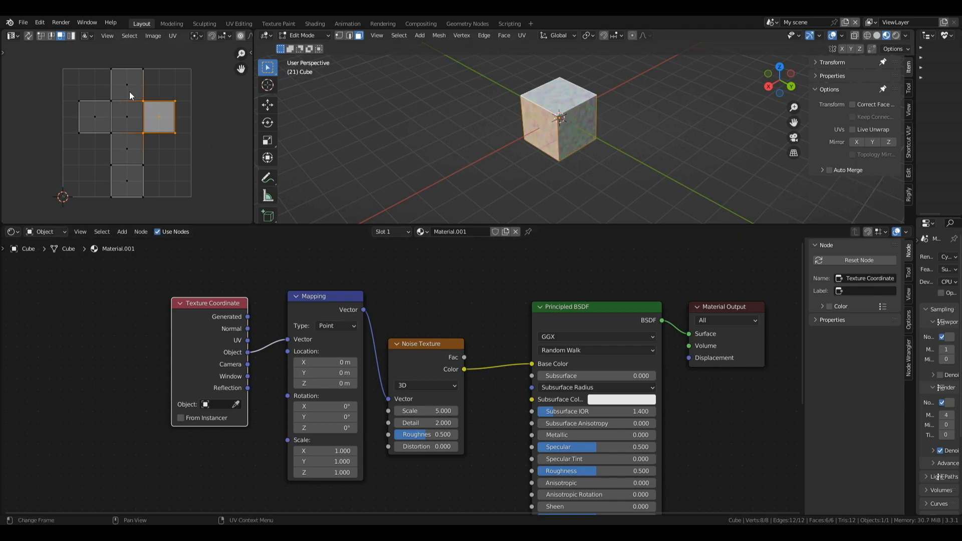
key("g")
right_click(169, 113)
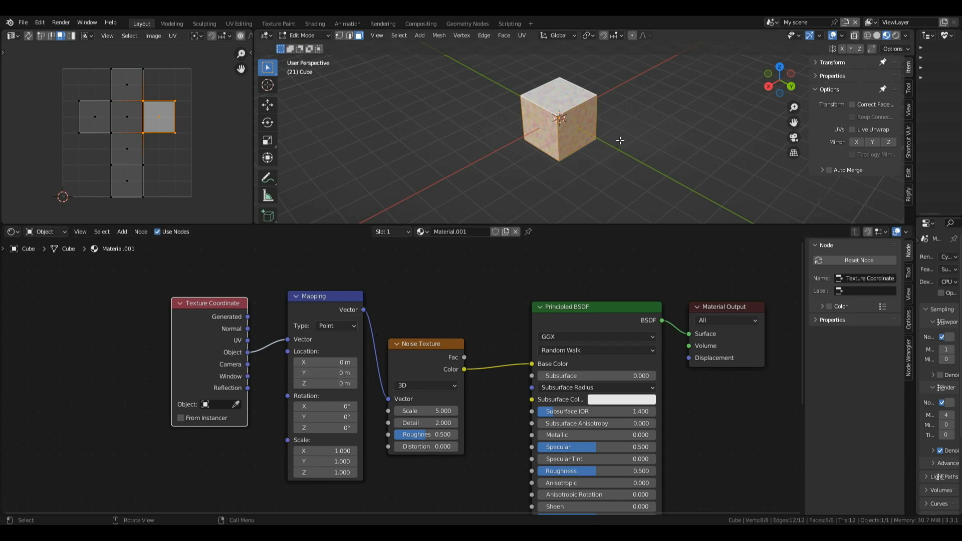
key("Tab")
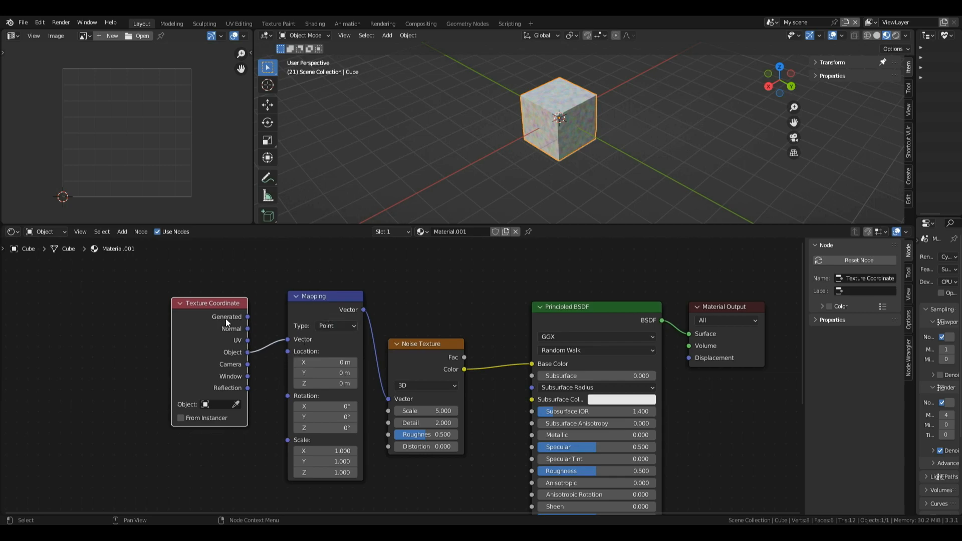
Try a Location X of 2.9 m on the Mapping node and reset it to 0.
left_click(349, 337)
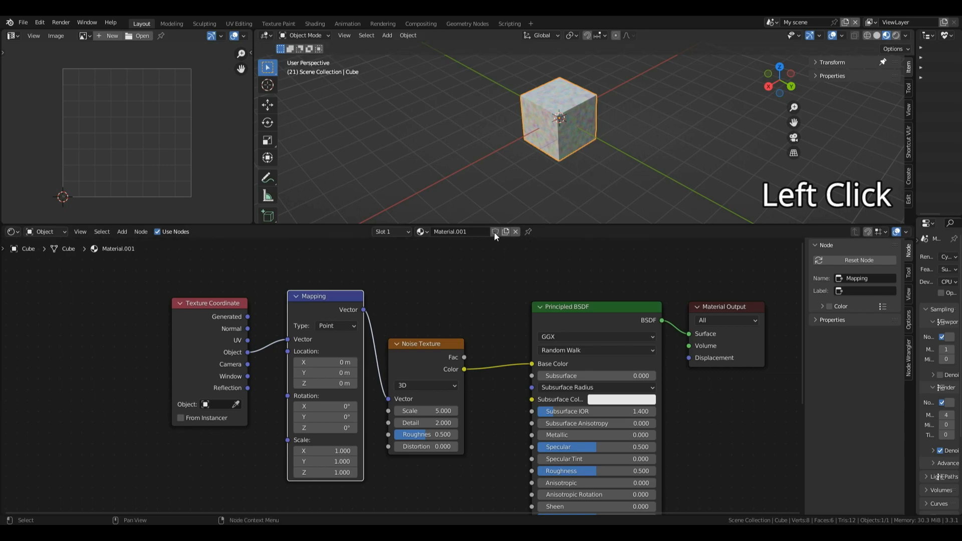
scroll(603, 118, "up", 4)
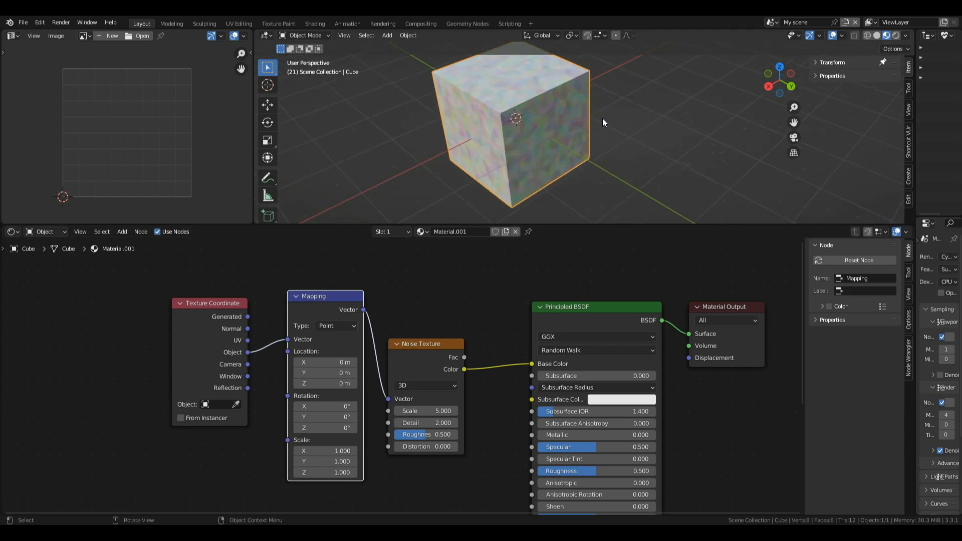
left_click_drag(778, 81, 804, 64)
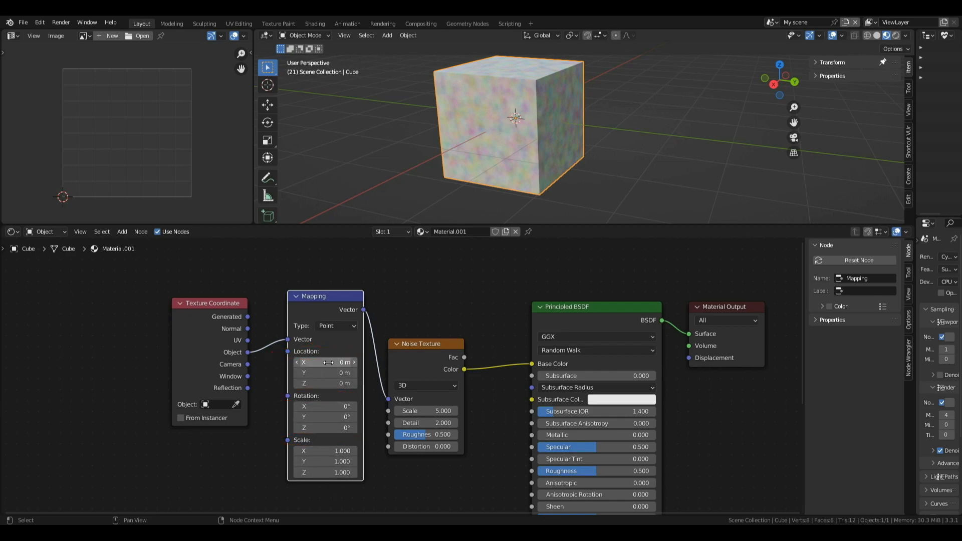
left_click_drag(328, 362, 371, 362)
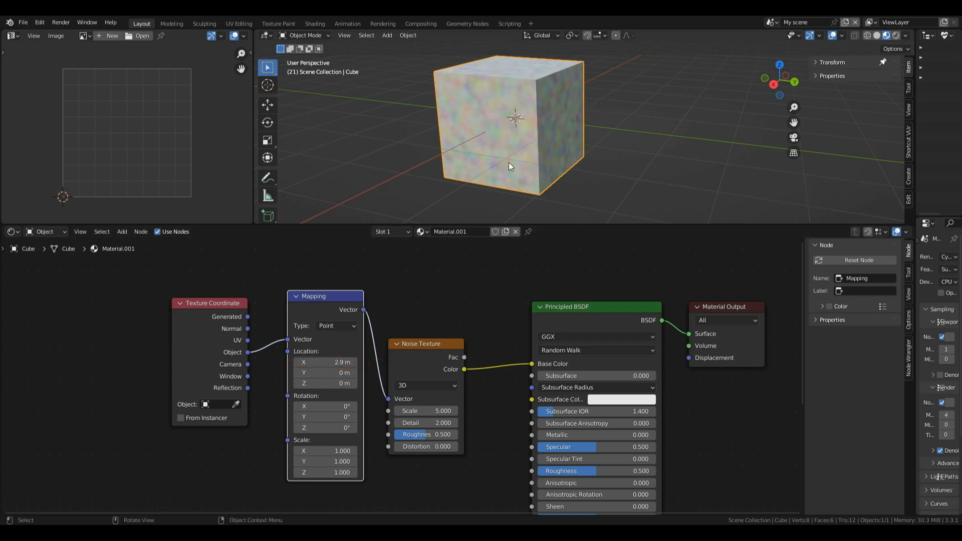
left_click(334, 361)
type("0")
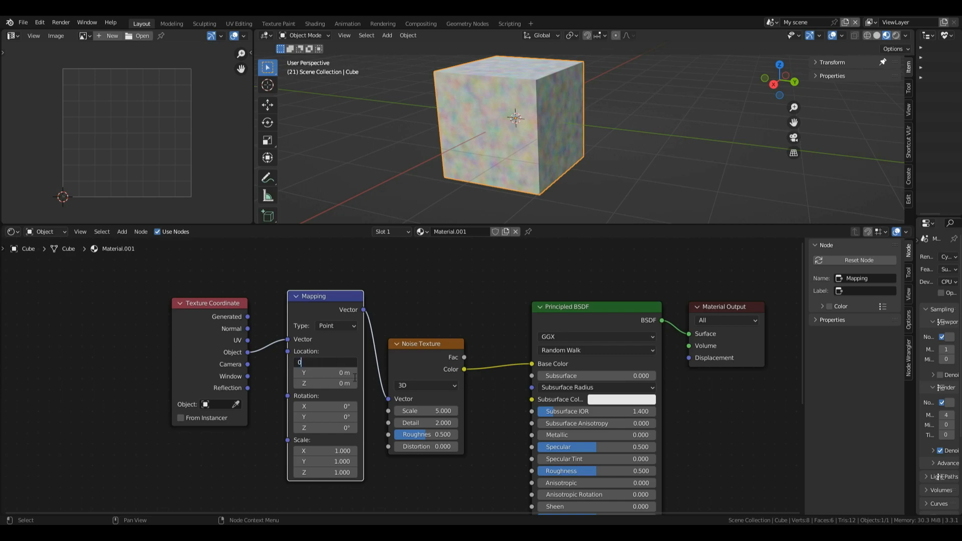
key("Return")
Try a Location Y of 3.7 m on the Mapping node and reset it to 0.
left_click(316, 372)
type("3.7")
key("Return")
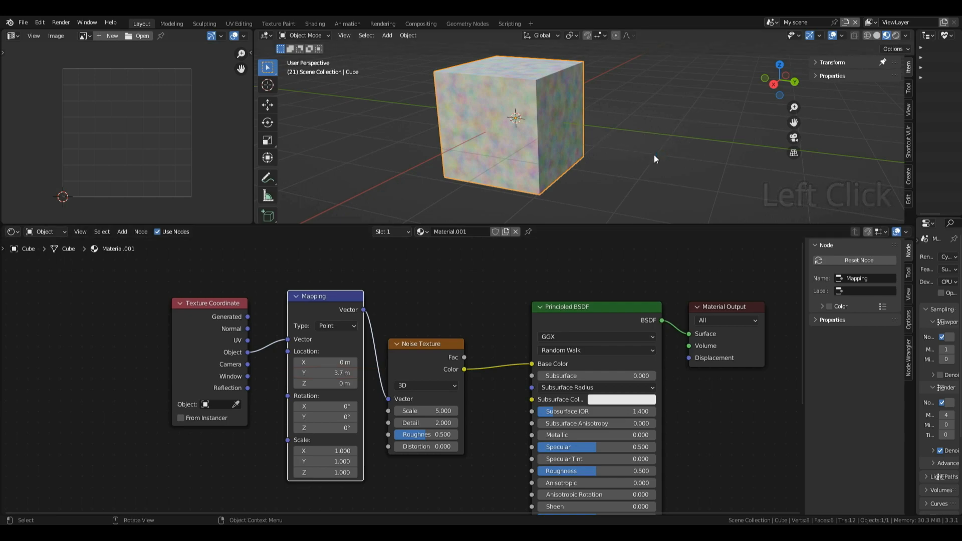
left_click(337, 372)
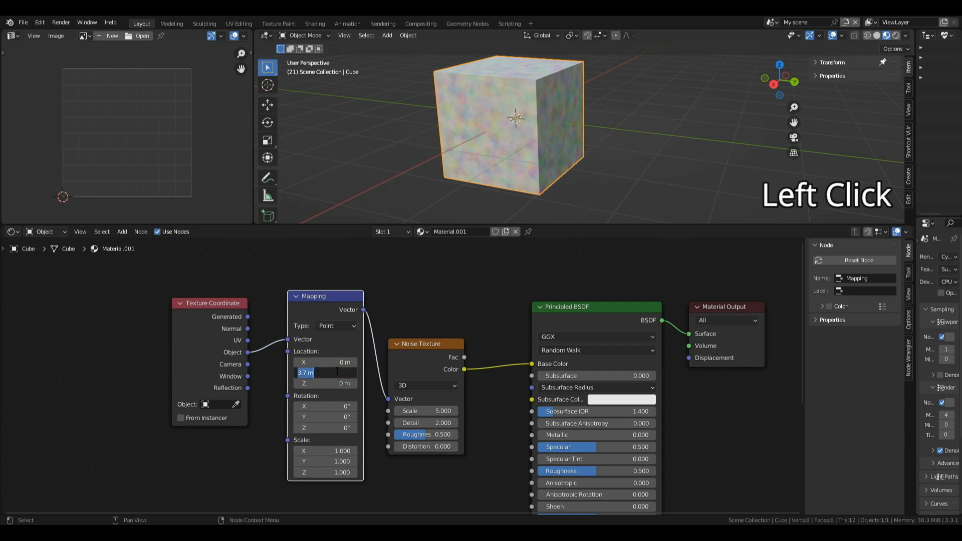
type("0")
key("Return")
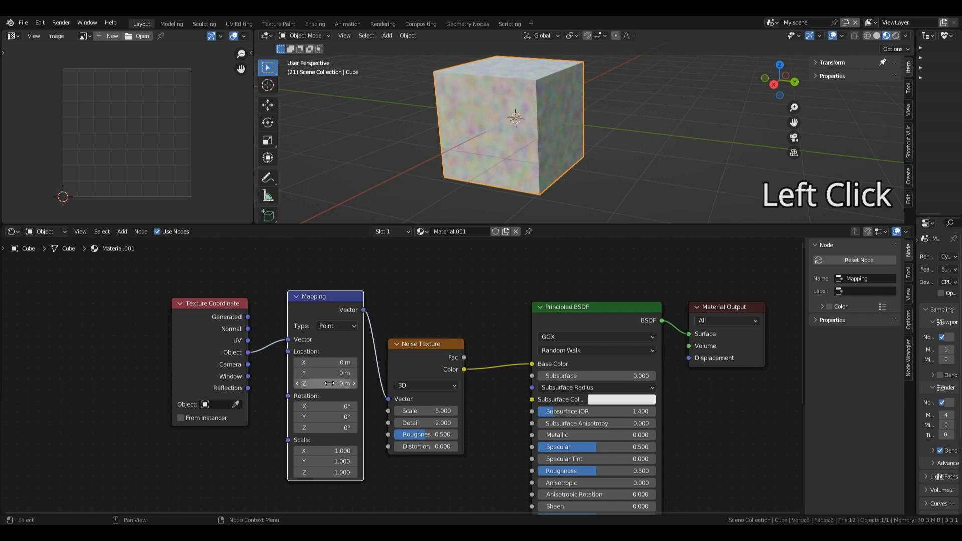
Try a Location Z of 1.7 m on the Mapping node and reset it to 0.
left_click_drag(326, 383, 352, 383)
left_click(352, 383)
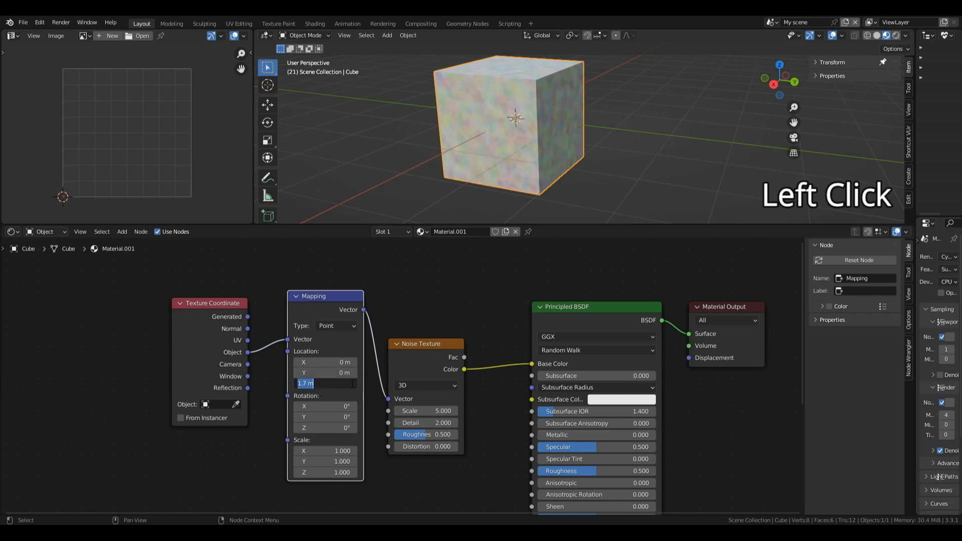
type("0")
key("Return")
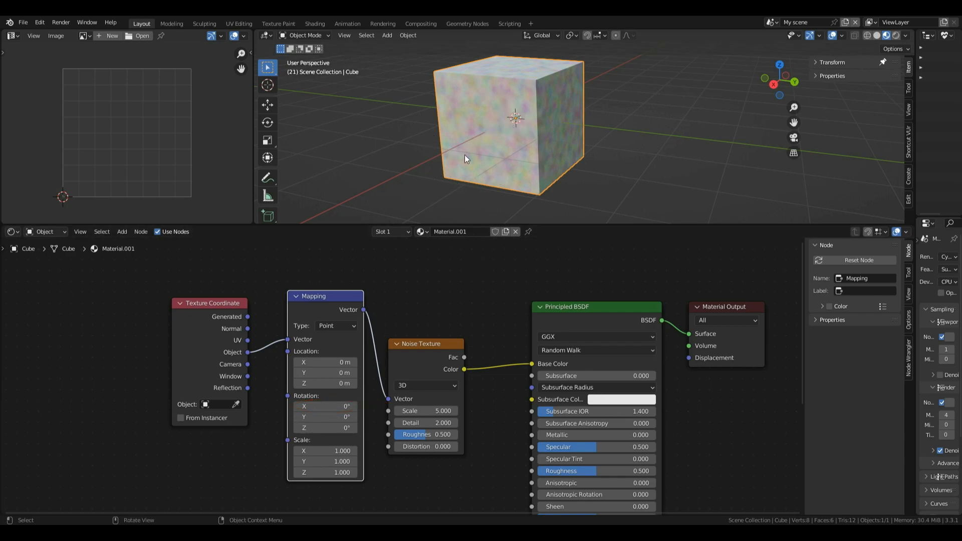
Set the Mapping node's Rotation X to about 46.5° and rotate the cube 90° around the global Z axis.
left_click_drag(315, 406, 350, 405)
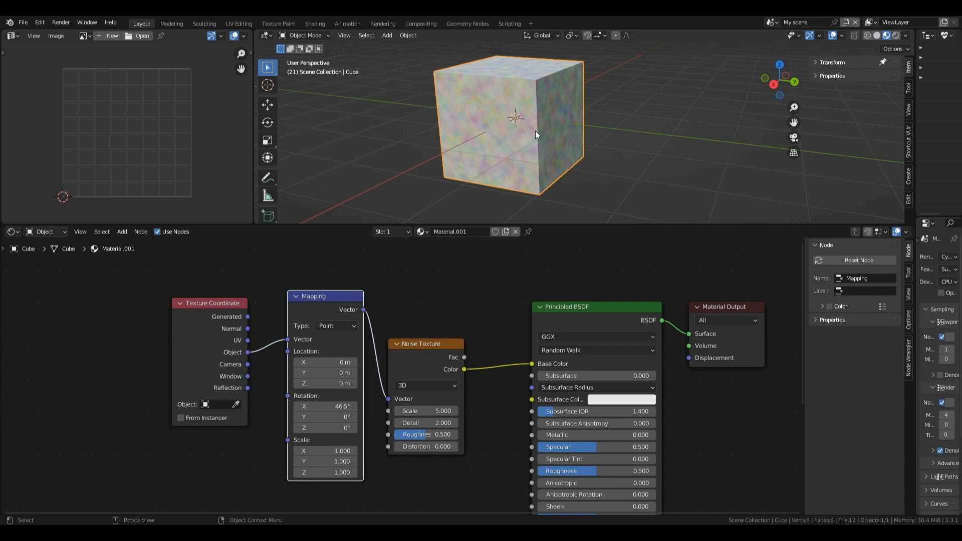
key("r")
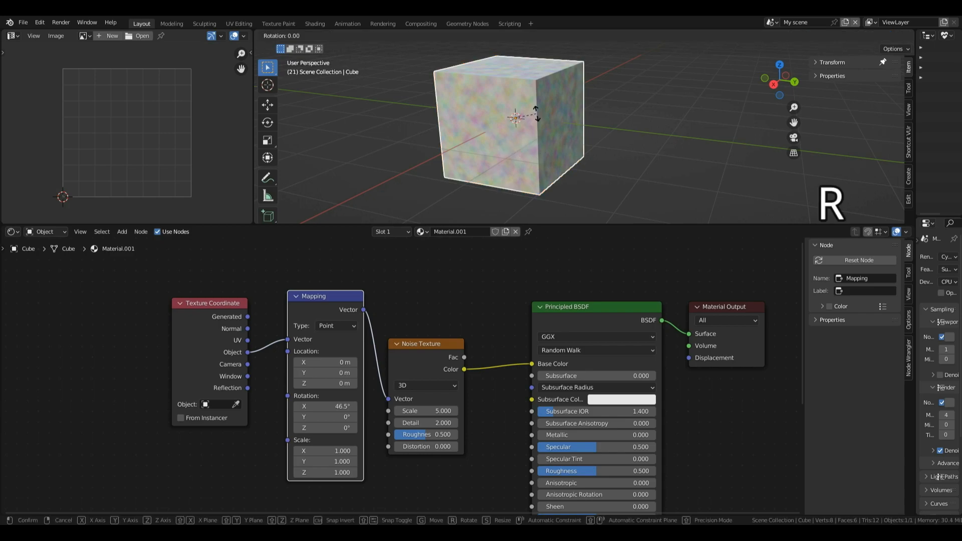
type("z90")
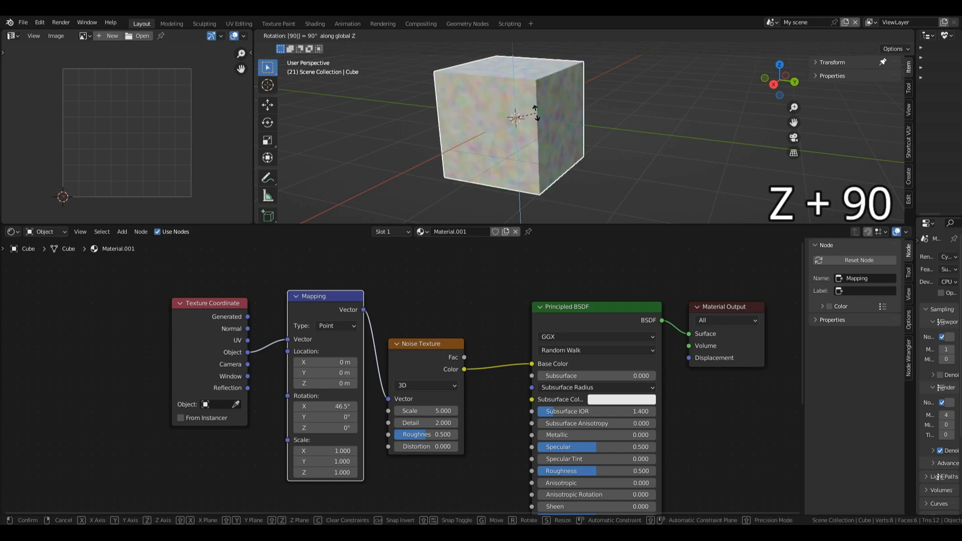
key("Return")
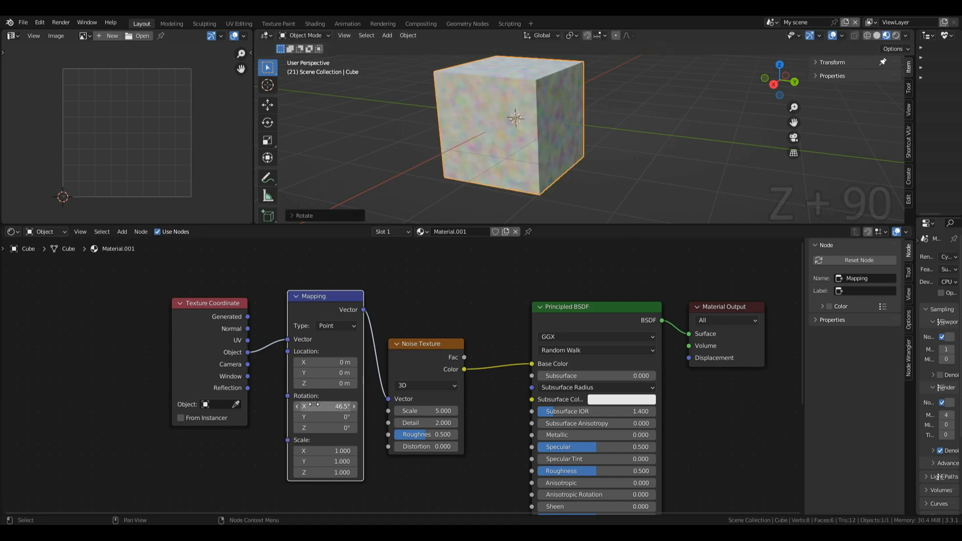
Raise the Mapping node's Rotation X to about 94.8° and apply the cube's rotation.
left_click_drag(326, 406, 350, 406)
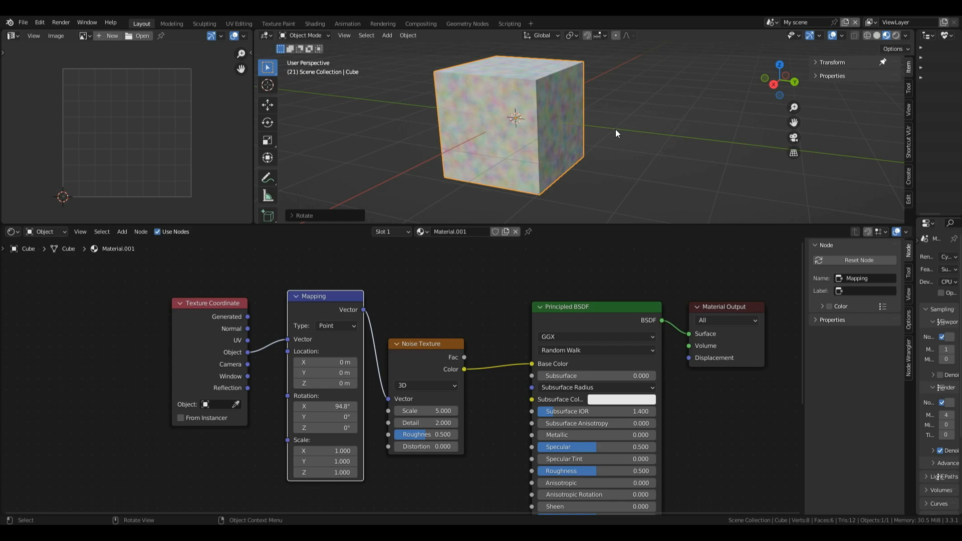
key("ctrl+a")
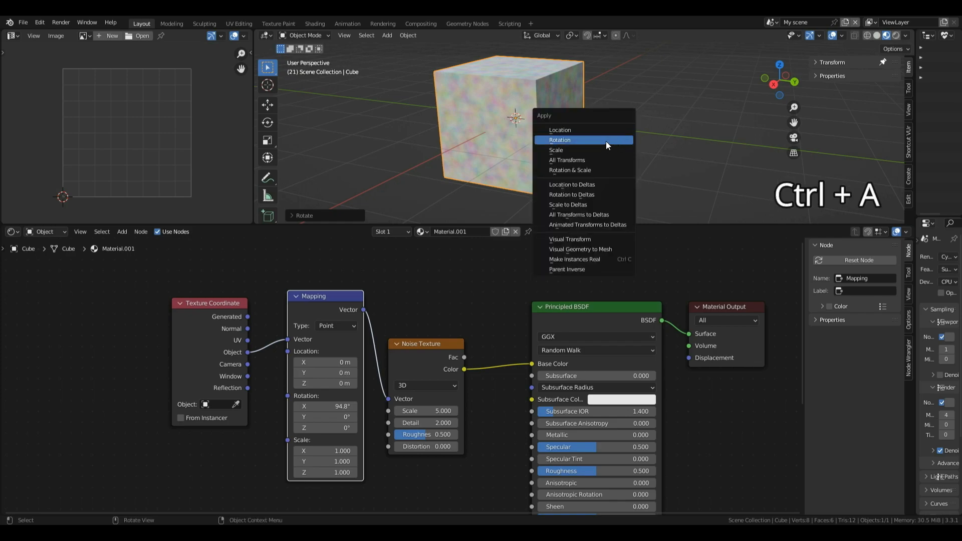
left_click(606, 141)
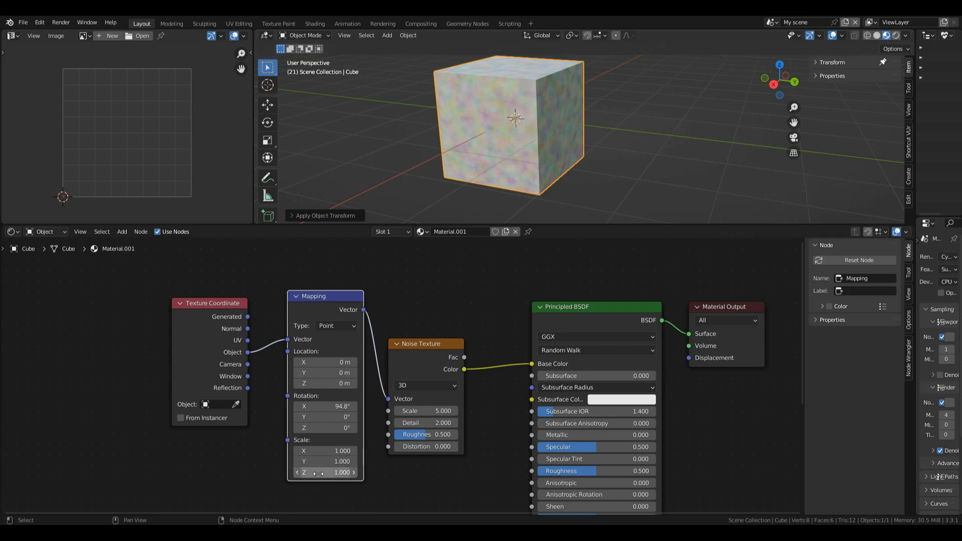
Try a Rotation X of about 181° on the Mapping node and inspect the noise on the cube.
left_click_drag(324, 406, 386, 407)
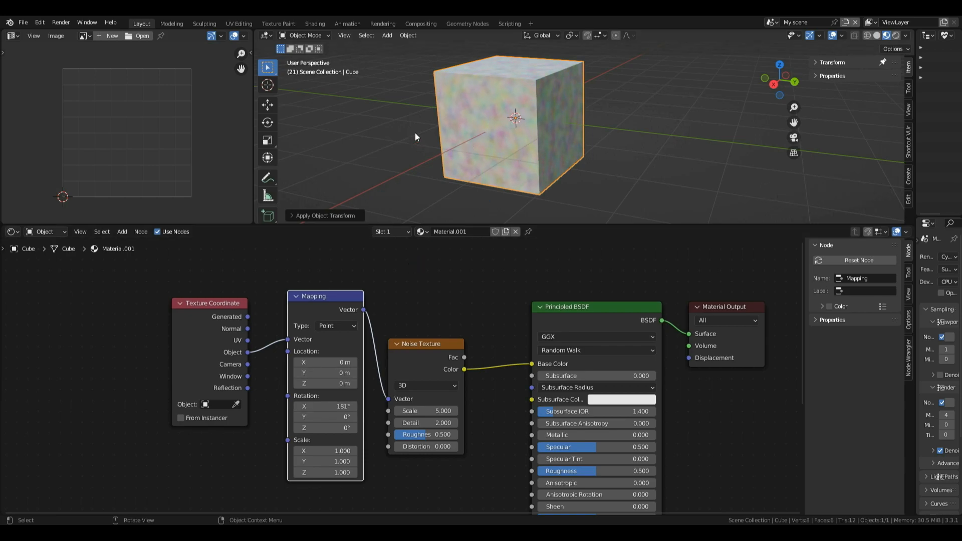
scroll(552, 84, "up", 2)
scroll(660, 164, "down", 3)
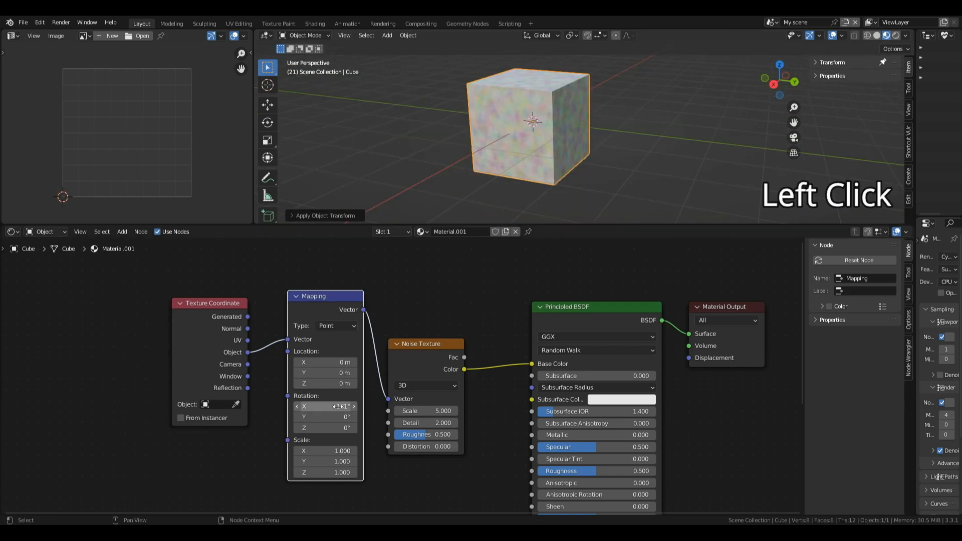
Reset the Mapping node's Rotation X to 0 and set its Rotation Y to about 30.9°.
left_click(338, 406)
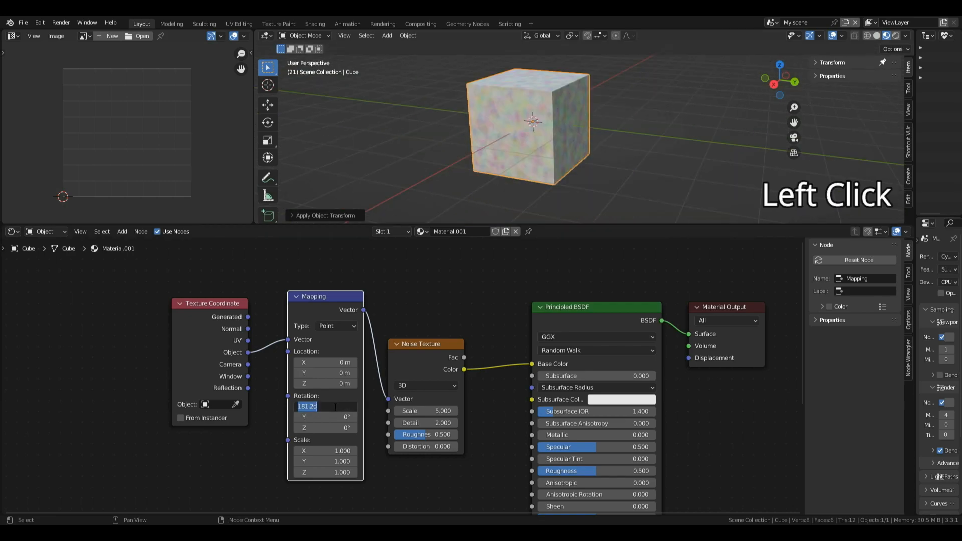
type("0")
left_click_drag(324, 419, 368, 418)
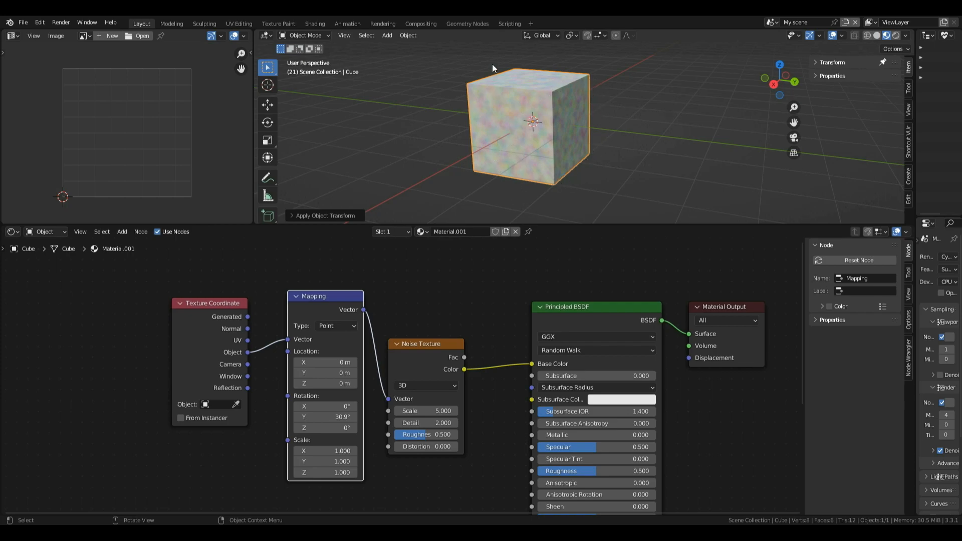
Reset the Mapping node's Rotation Y to 0, and try a Z rotation before returning it to 0.
left_click(336, 418)
type("0")
key("Return")
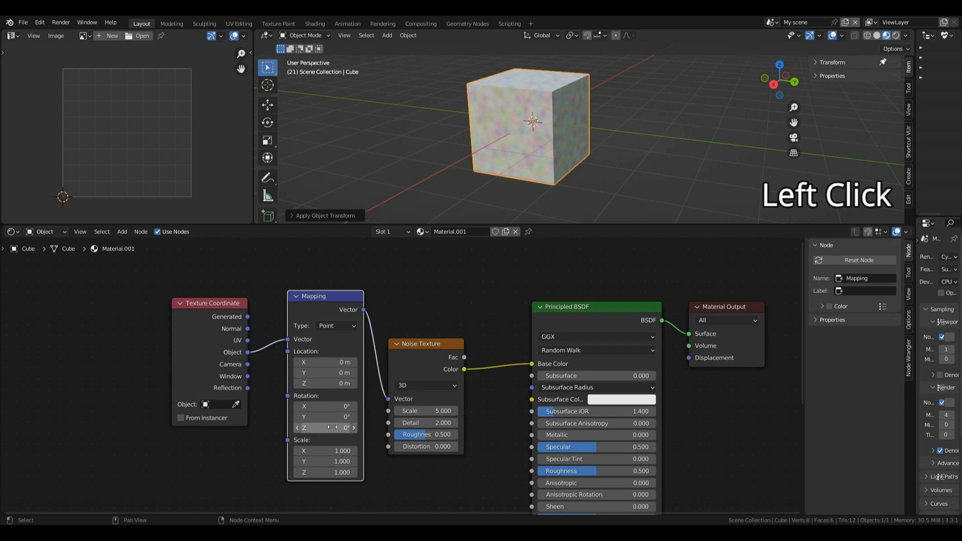
left_click_drag(333, 427, 360, 427)
left_click(343, 429)
type("0")
key("Return")
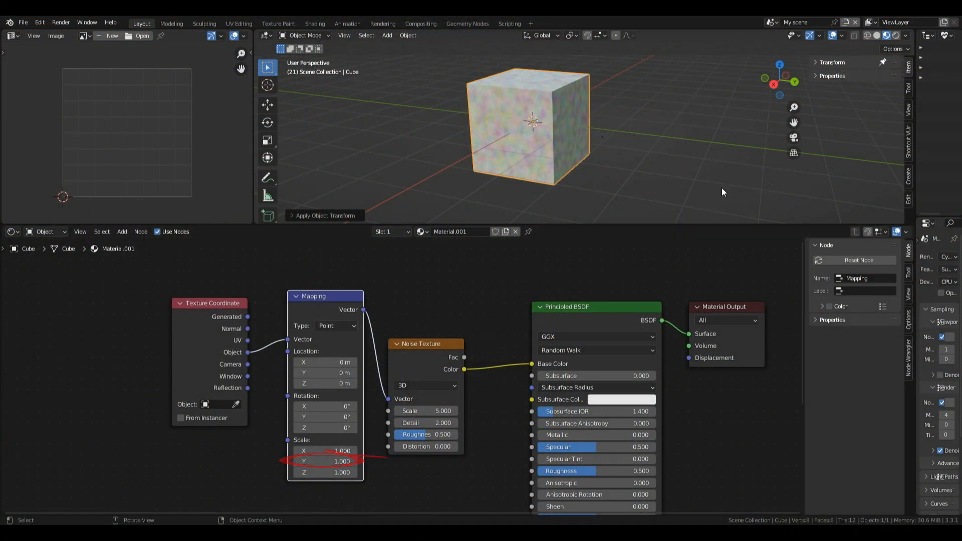
Try a Scale Y of about 4.1 and a Scale X of 3.5 on the Mapping node.
left_click_drag(327, 461, 348, 461)
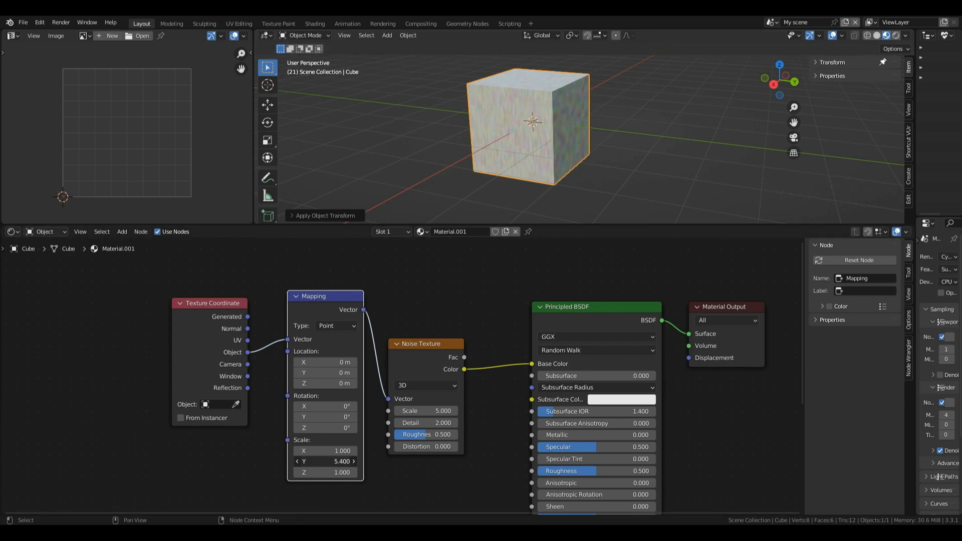
mouse_move(327, 462)
left_mouse_down()
mouse_move(314, 461)
mouse_move(341, 451)
left_mouse_up()
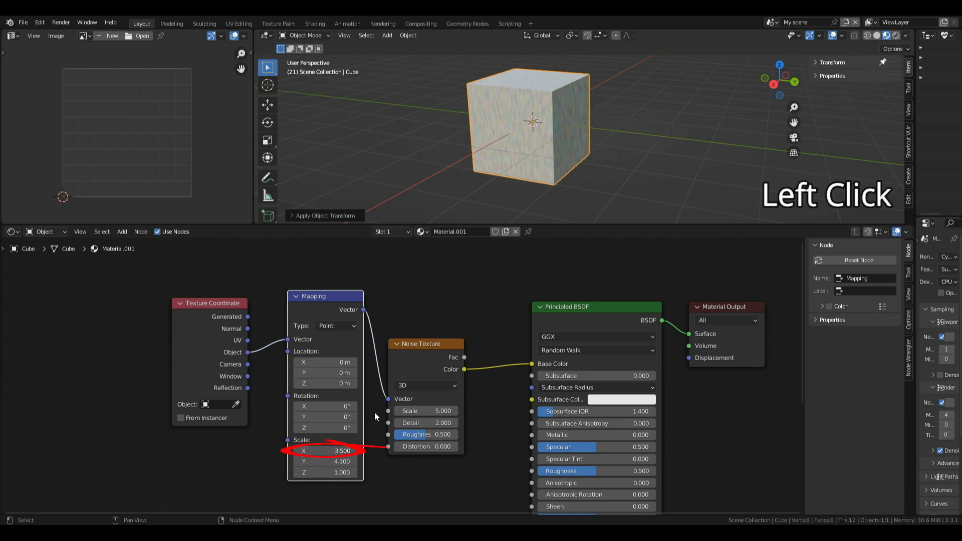
mouse_move(779, 82)
left_mouse_down()
mouse_move(796, 83)
mouse_move(787, 98)
mouse_move(776, 80)
left_mouse_up()
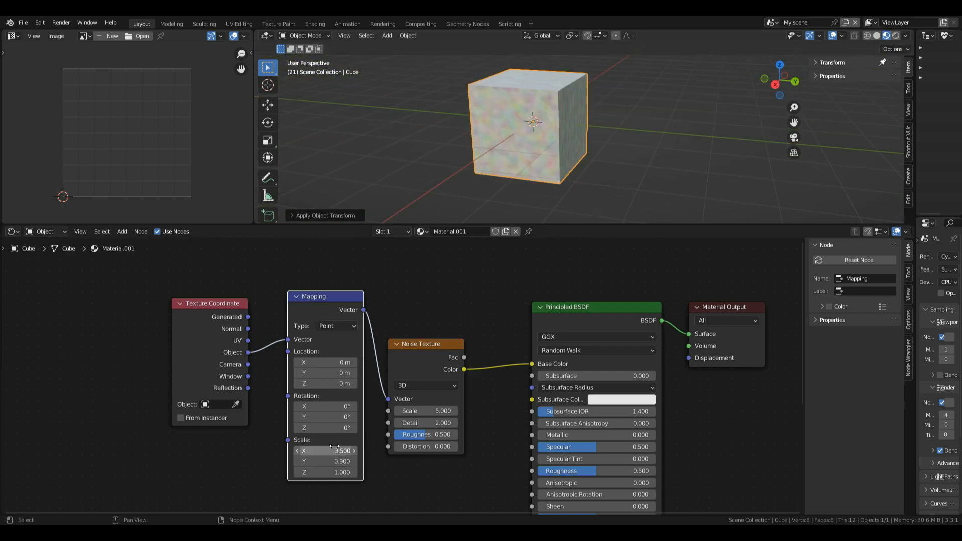
Reset the Mapping node's X, Y and Z scale together to 1.
left_click_drag(335, 450, 325, 472)
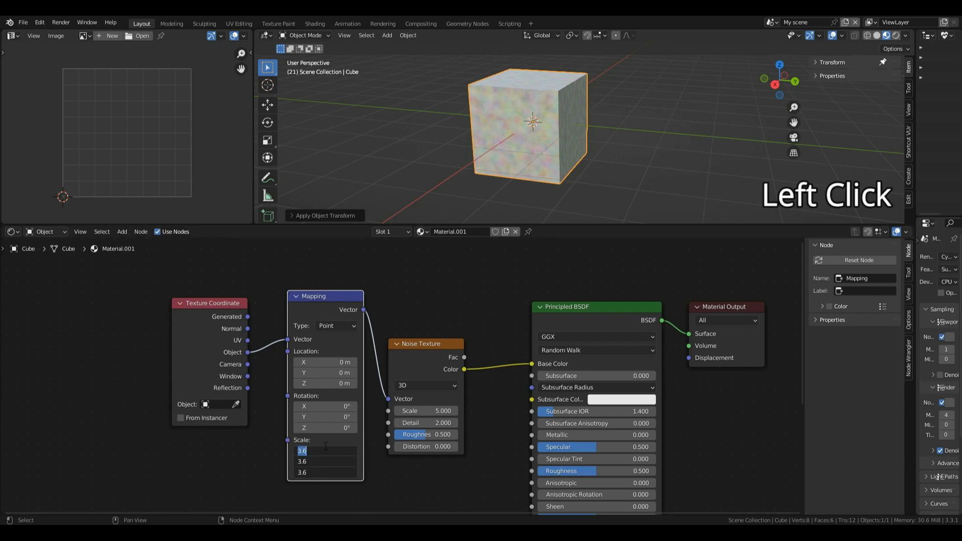
type("1")
key("Return")
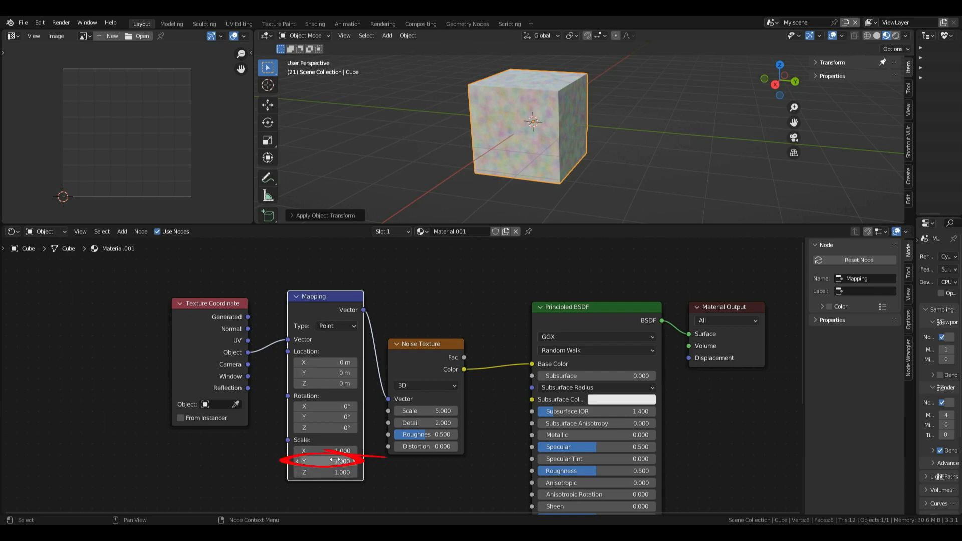
Try a different Scale Y on the Mapping node and return it to 1.
left_click_drag(339, 460, 253, 460)
left_click(346, 461)
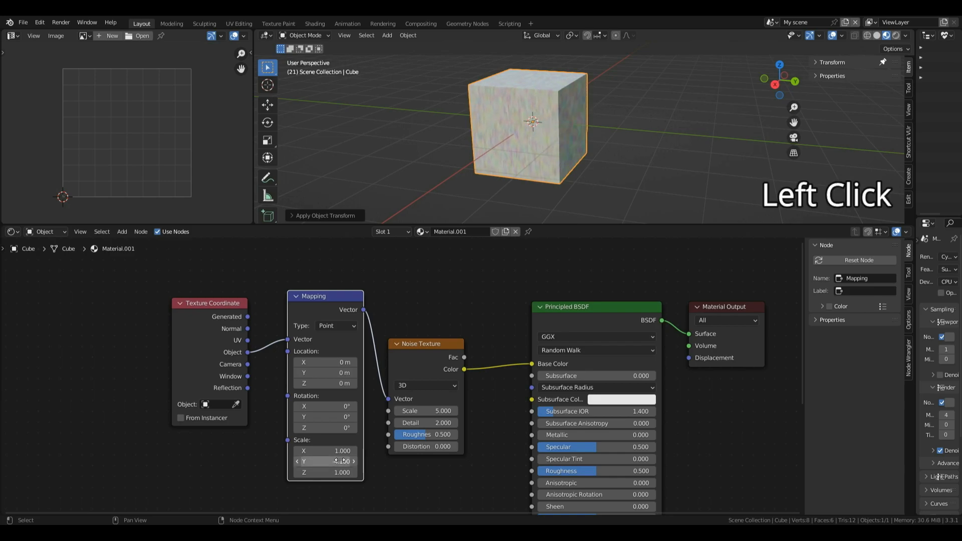
type("1")
left_click(377, 460)
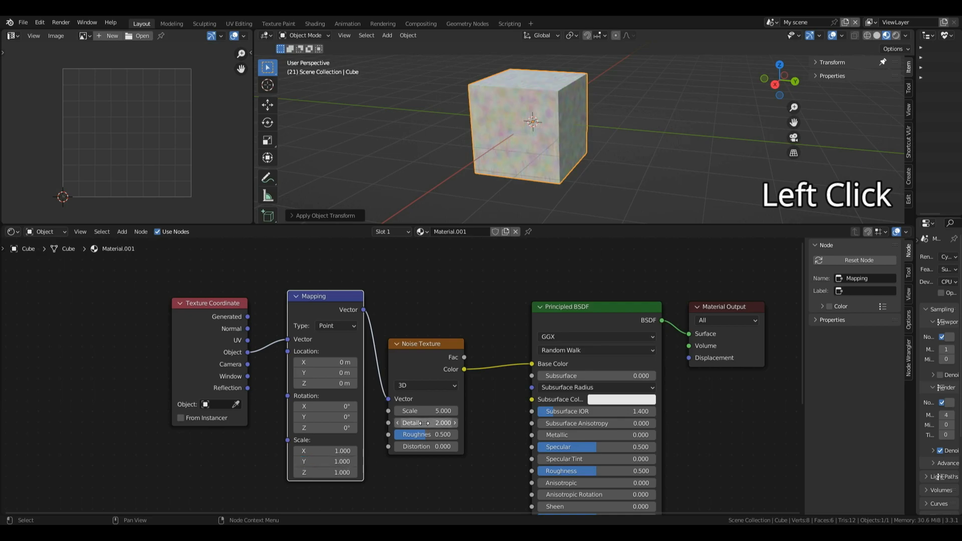
Move the Noise Texture node closer to the Principled BSDF and set the Mapping node's Scale Y to 100.
left_click_drag(437, 358, 461, 334)
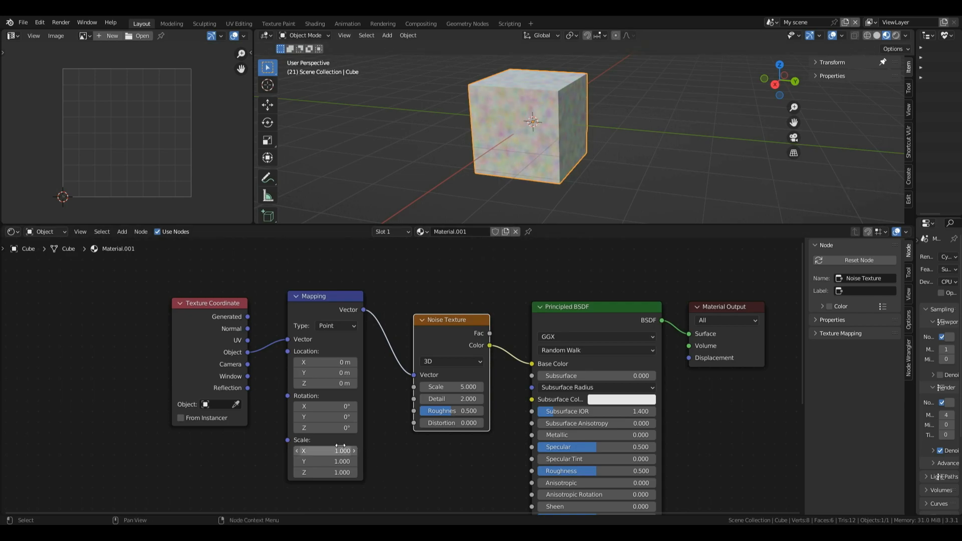
left_click(321, 461)
type("100")
key("Return")
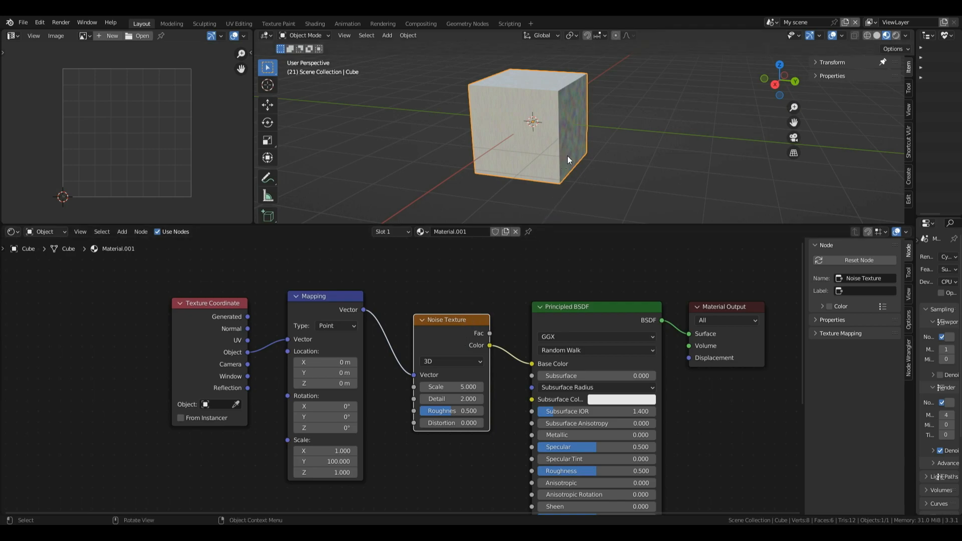
scroll(567, 155, "up", 8)
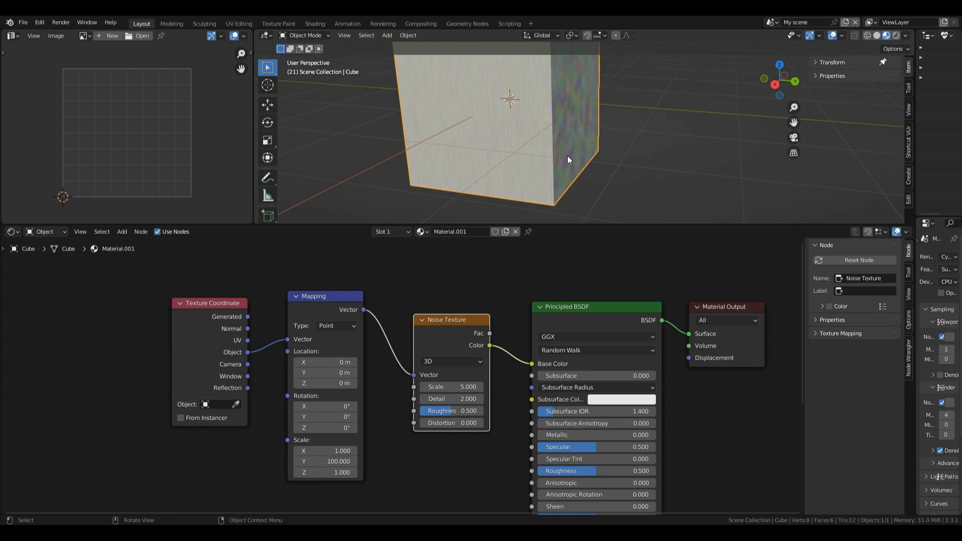
scroll(567, 155, "down", 3)
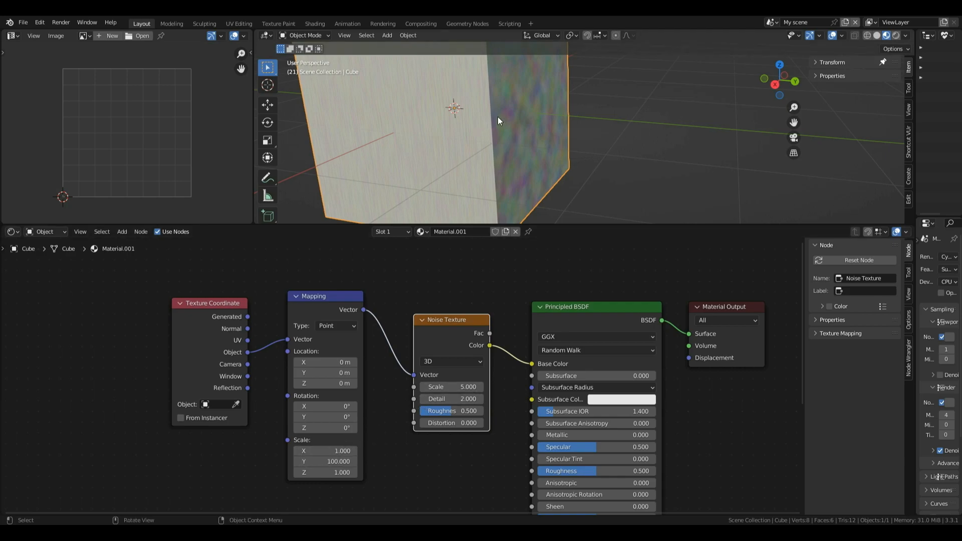
Reset the Mapping node's Scale Y to 1.
scroll(496, 116, "down", 5)
left_click(326, 458)
type("1")
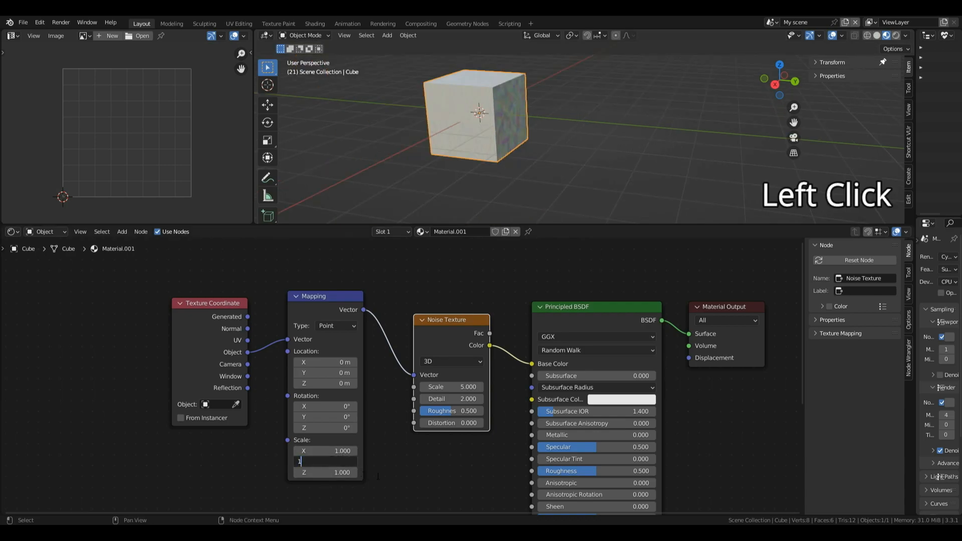
key("Return")
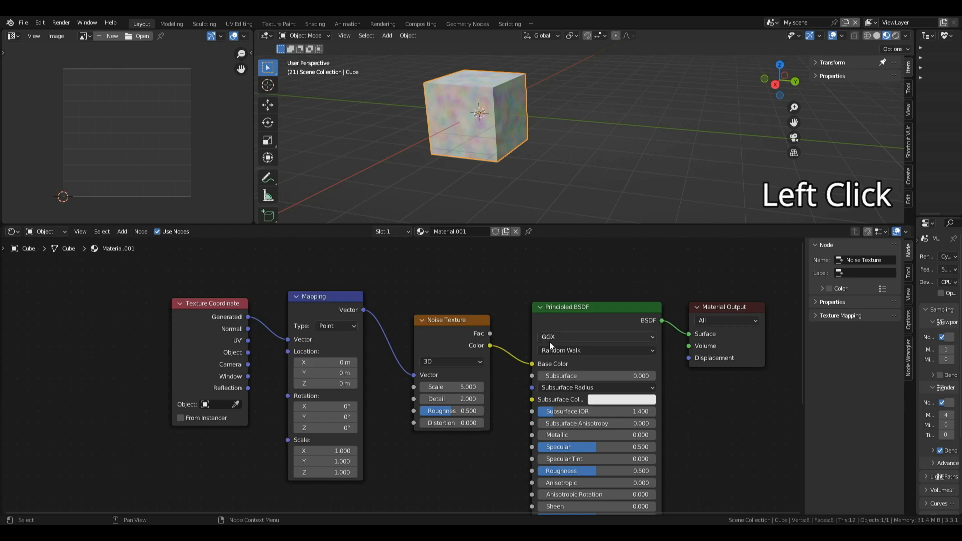
Add a Bump node below the Noise Texture and connect its Normal output to the Principled BSDF's Normal input.
scroll(639, 338, "down", 2)
left_click_drag(800, 269, 786, 335)
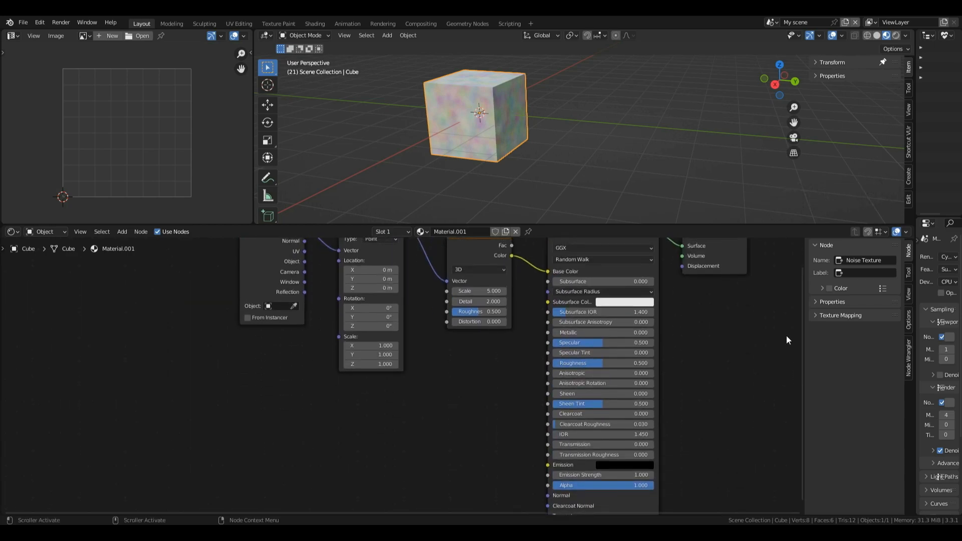
key("shift+a")
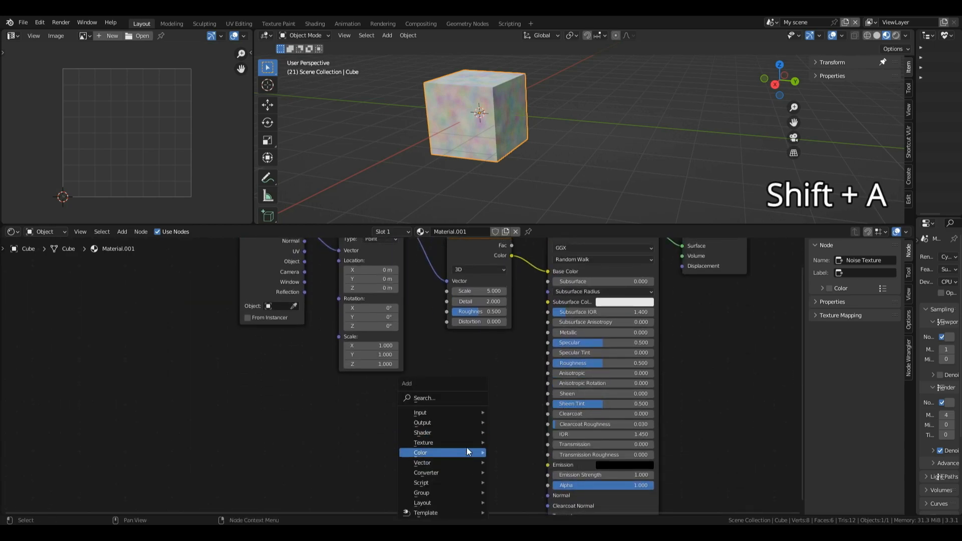
mouse_move(476, 461)
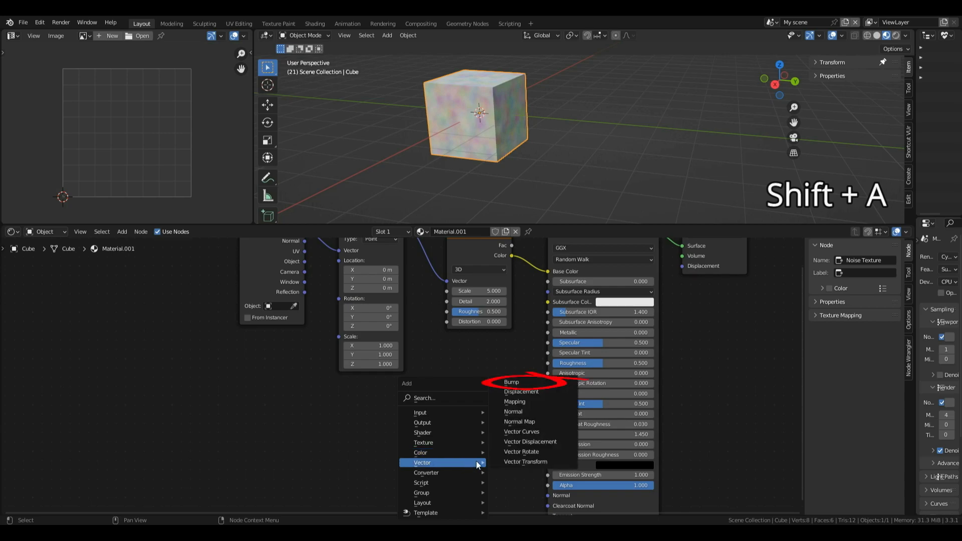
left_click(526, 382)
left_click(441, 431)
left_click_drag(473, 432, 553, 481)
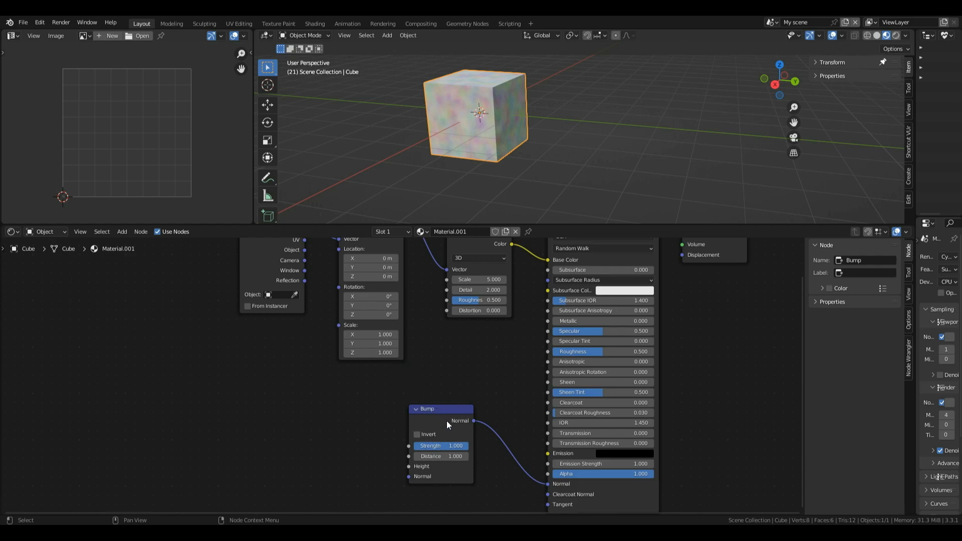
scroll(471, 363, "up", 1)
scroll(725, 314, "down", 3)
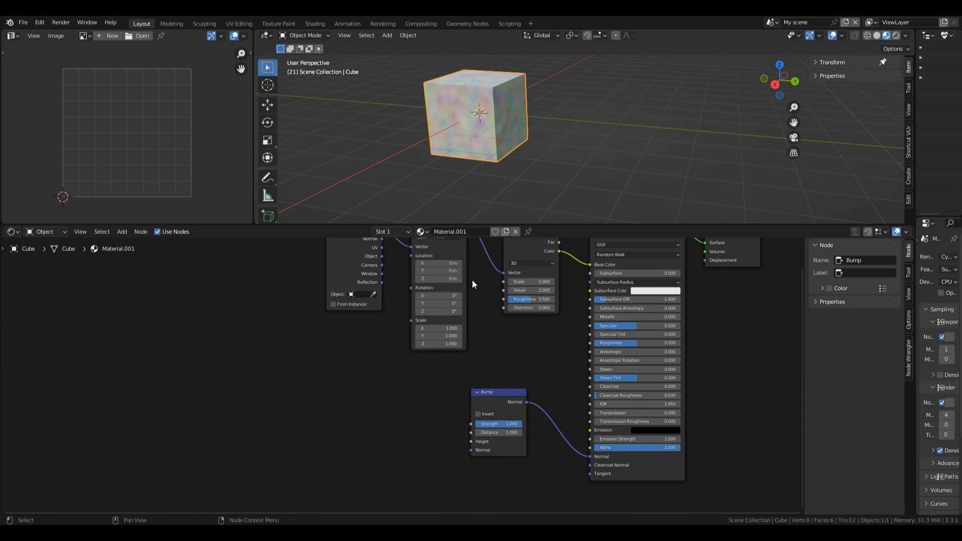
left_click_drag(465, 317, 458, 317)
key("ctrl+z")
scroll(365, 360, "down", 1)
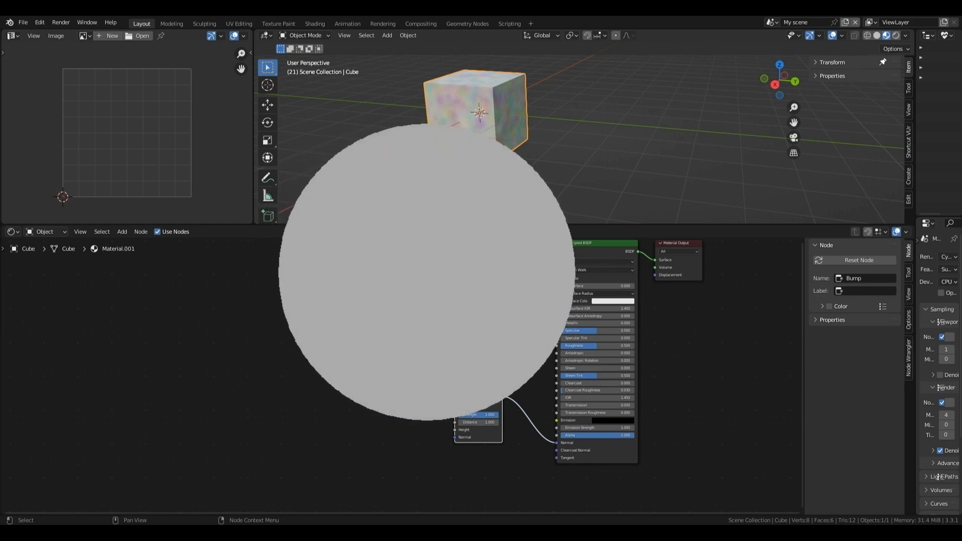
Add a Value input node below the Texture Coordinate node.
left_click(496, 306)
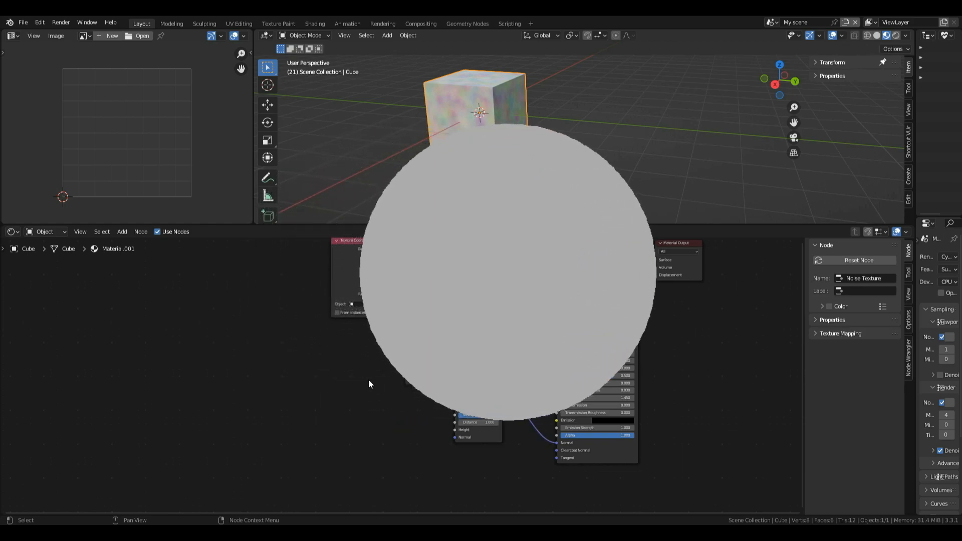
key("shift+a")
mouse_move(320, 332)
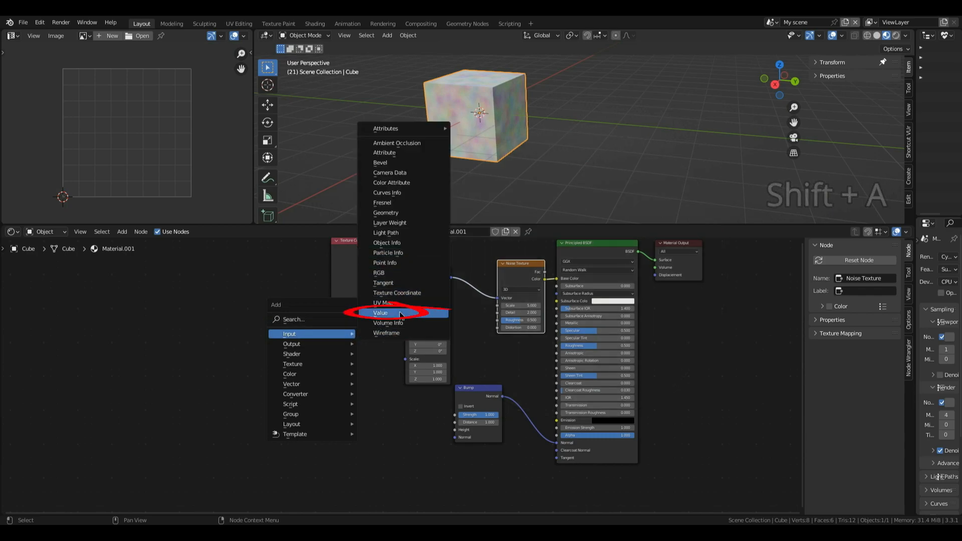
left_click(382, 313)
left_click(291, 348)
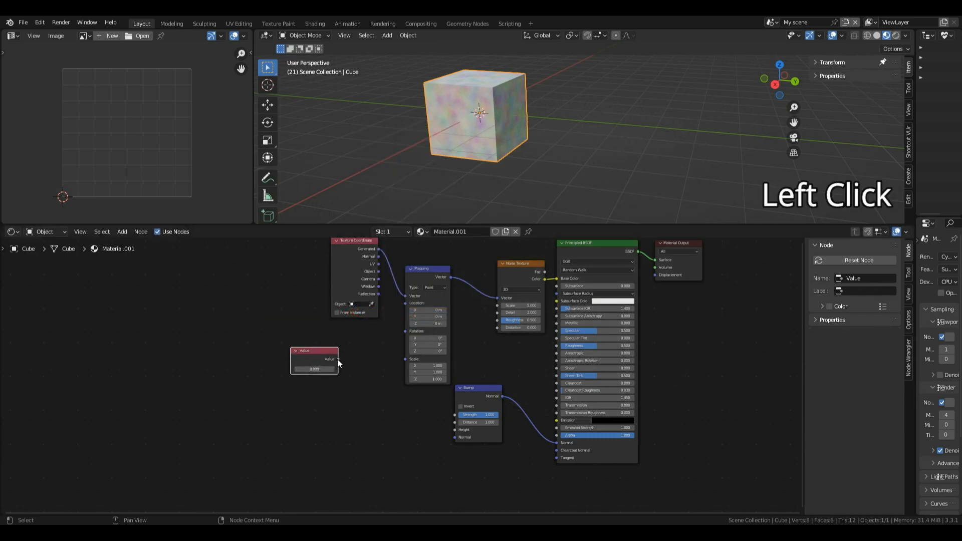
Connect the Value node's output to the Mapping node's Vector input and set its value to 1.
left_click_drag(338, 359, 409, 297)
double_click(327, 370)
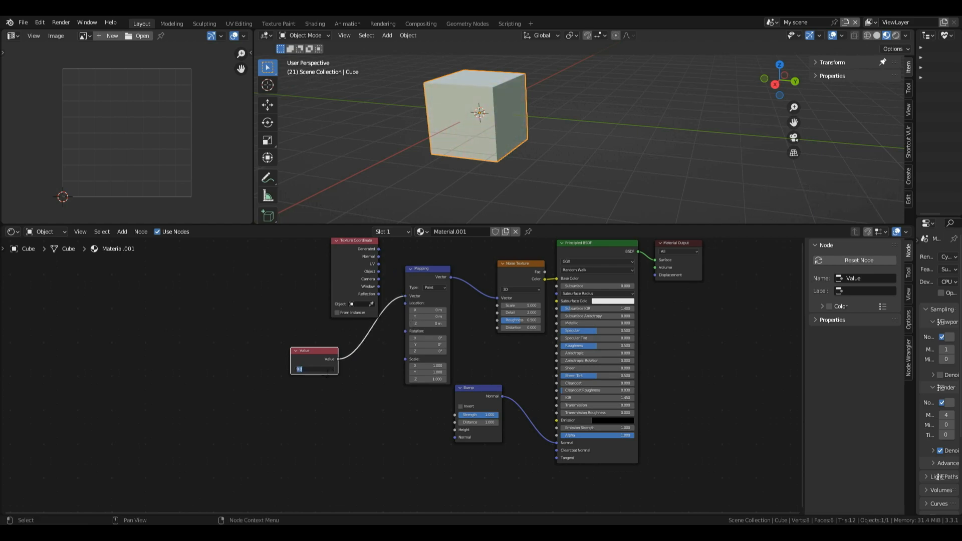
key("Return")
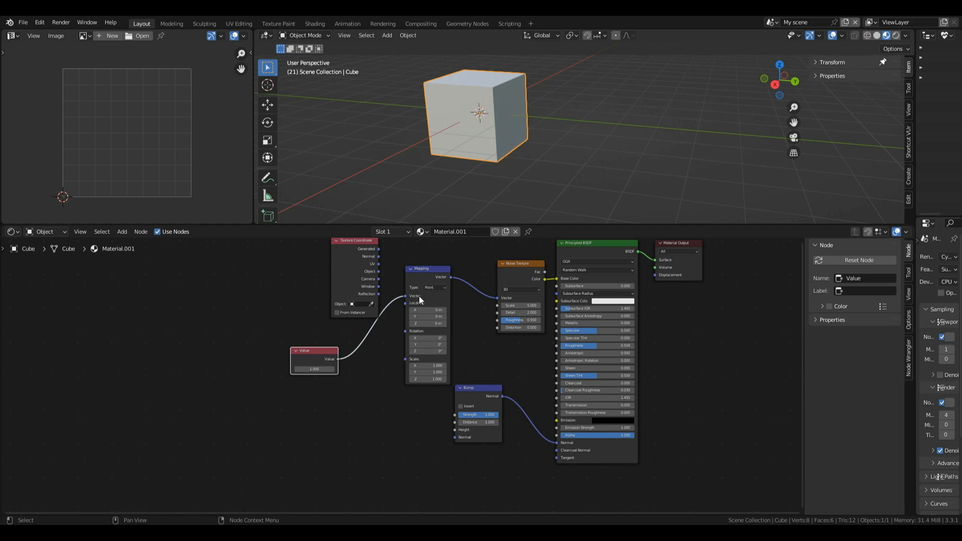